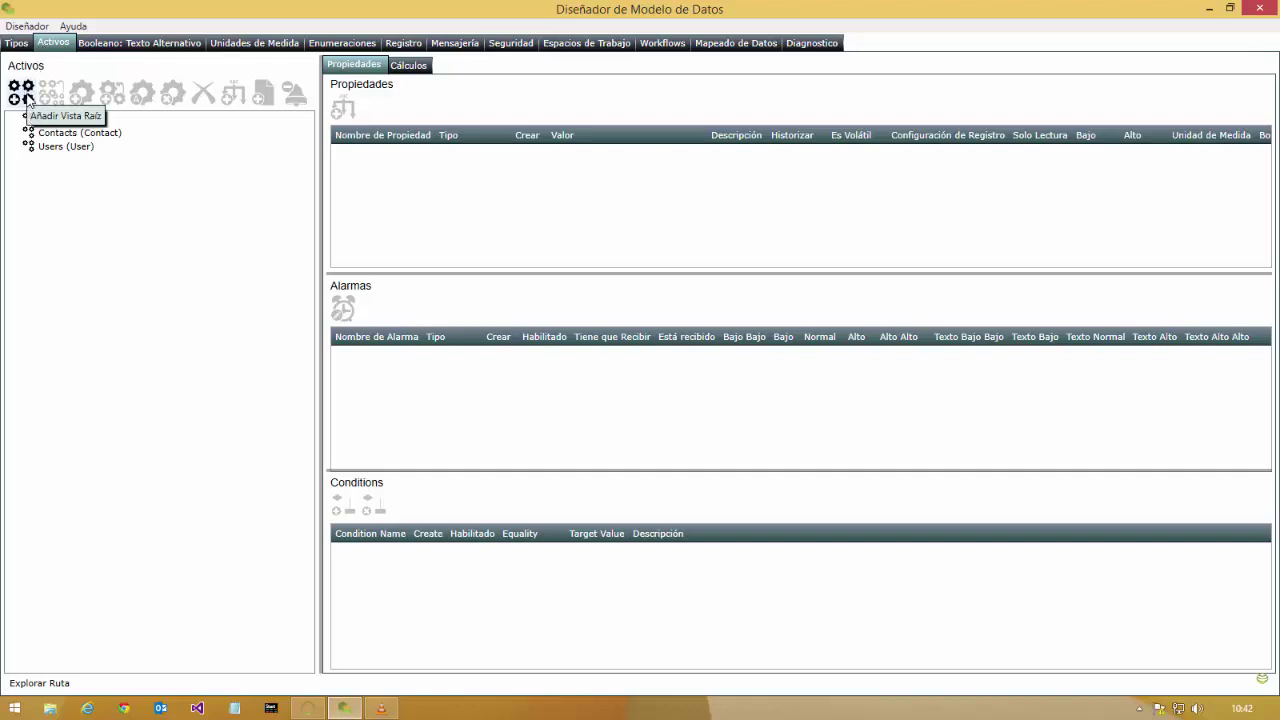
Create a root view named Files in the asset model
left_click(28, 100)
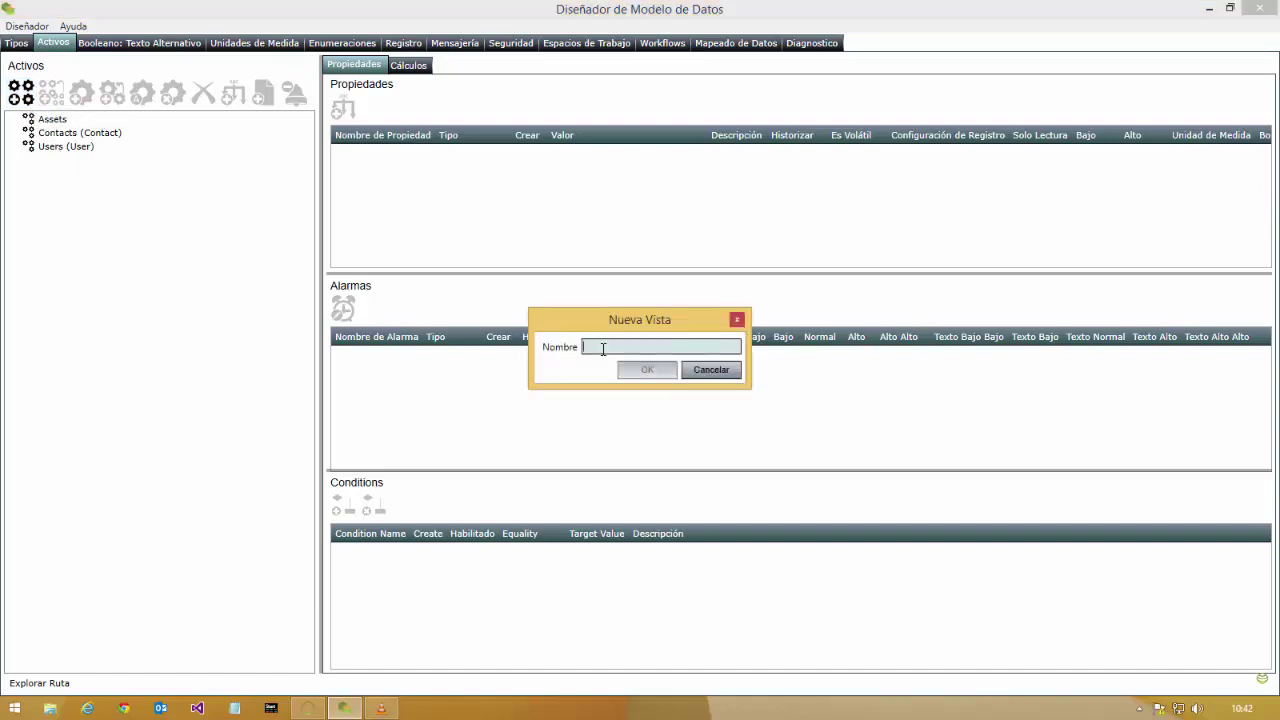
type("Files")
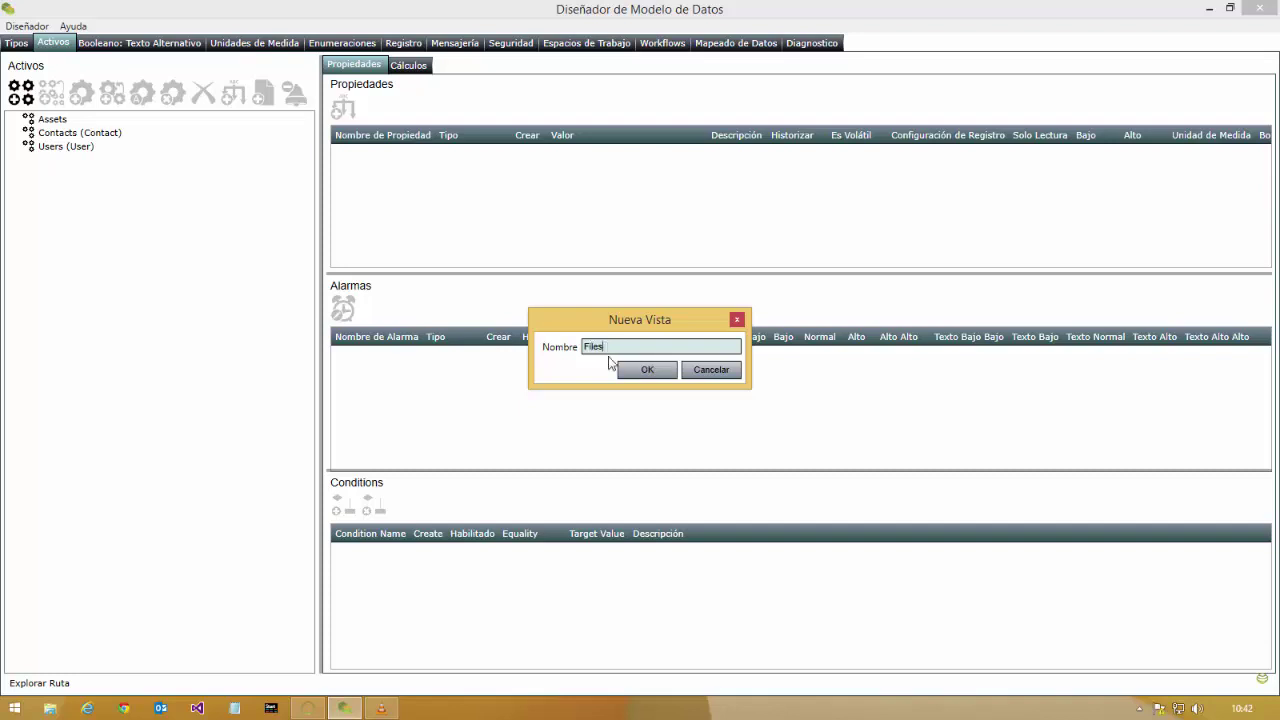
left_click(637, 373)
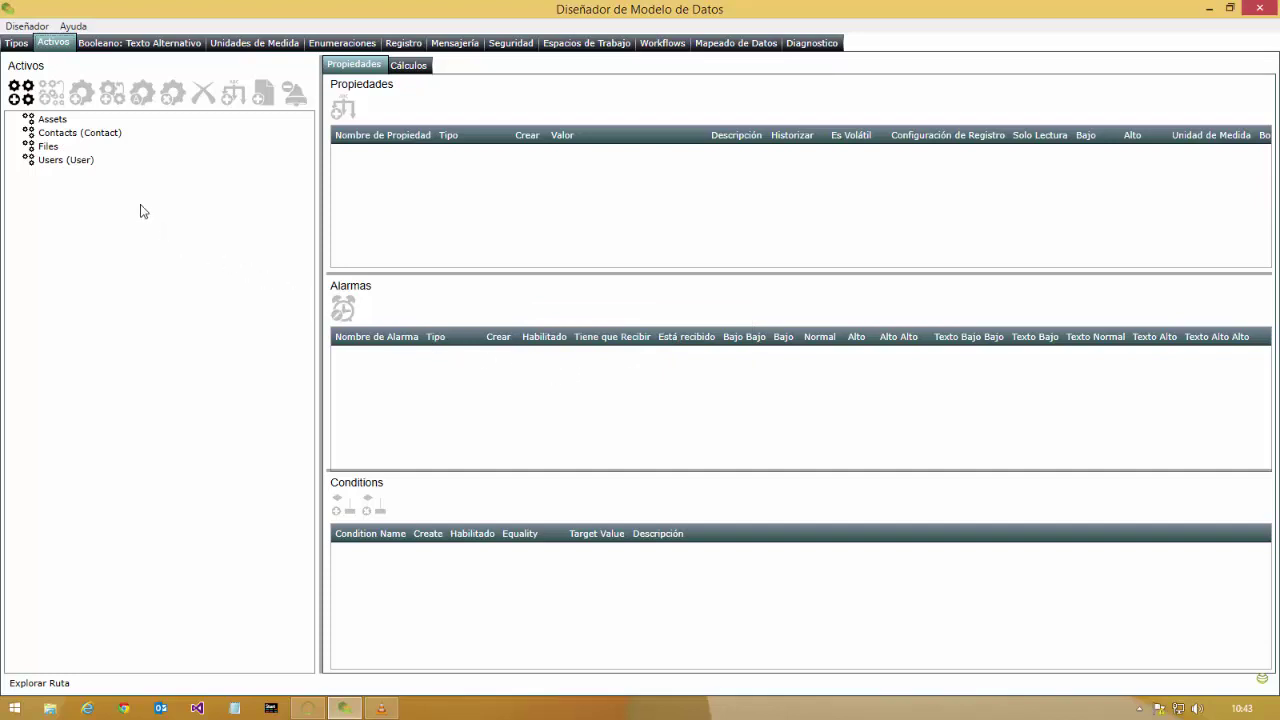
Add a child view named Images under the Files view
left_click(48, 147)
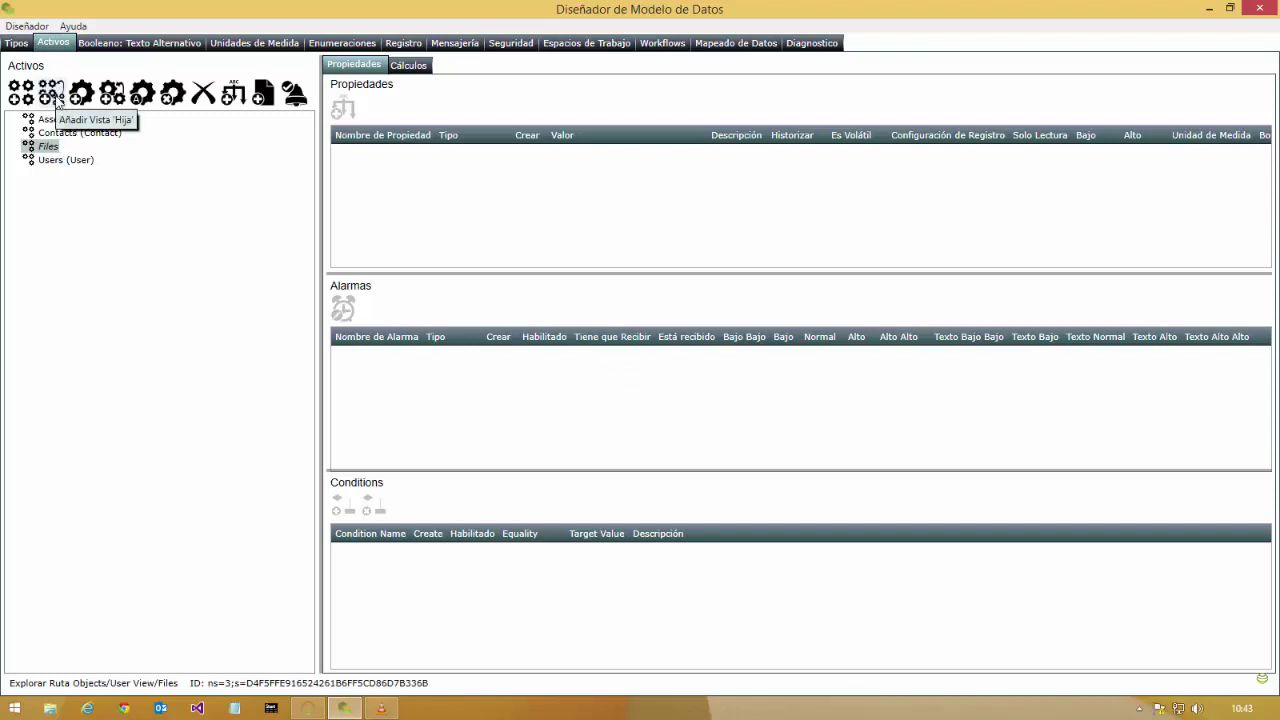
left_click(57, 100)
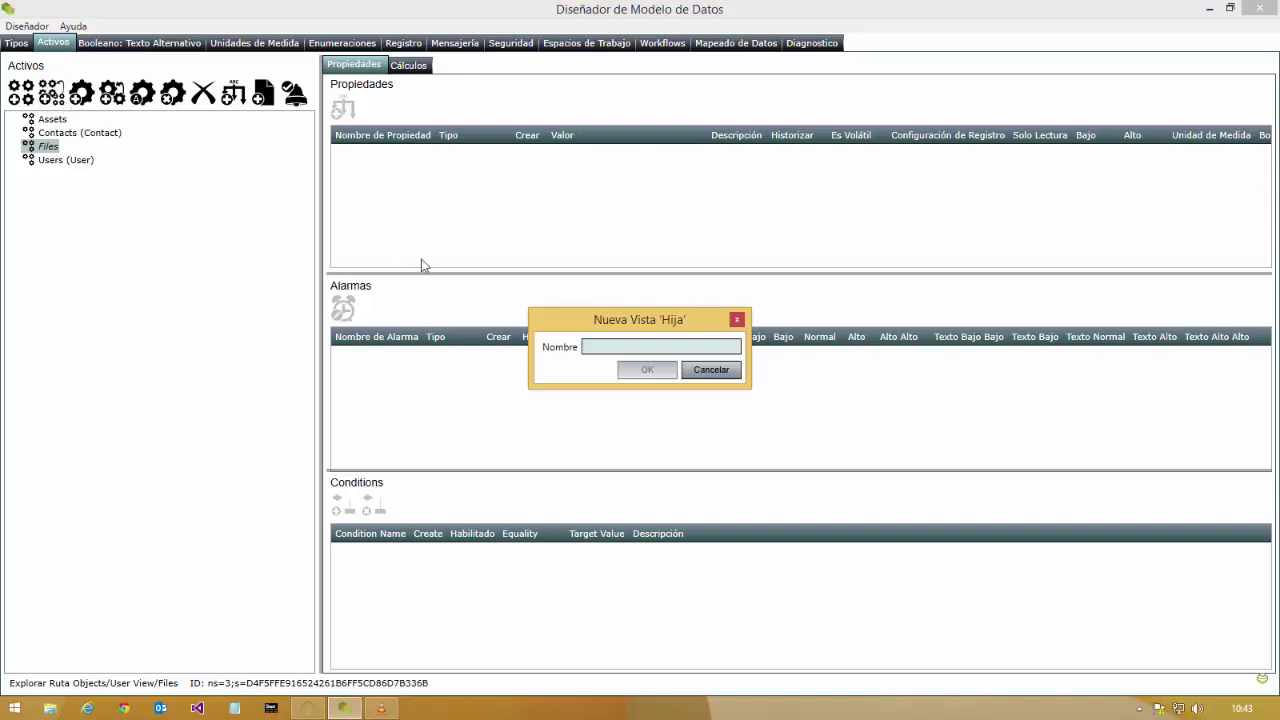
left_click(605, 346)
type("Images")
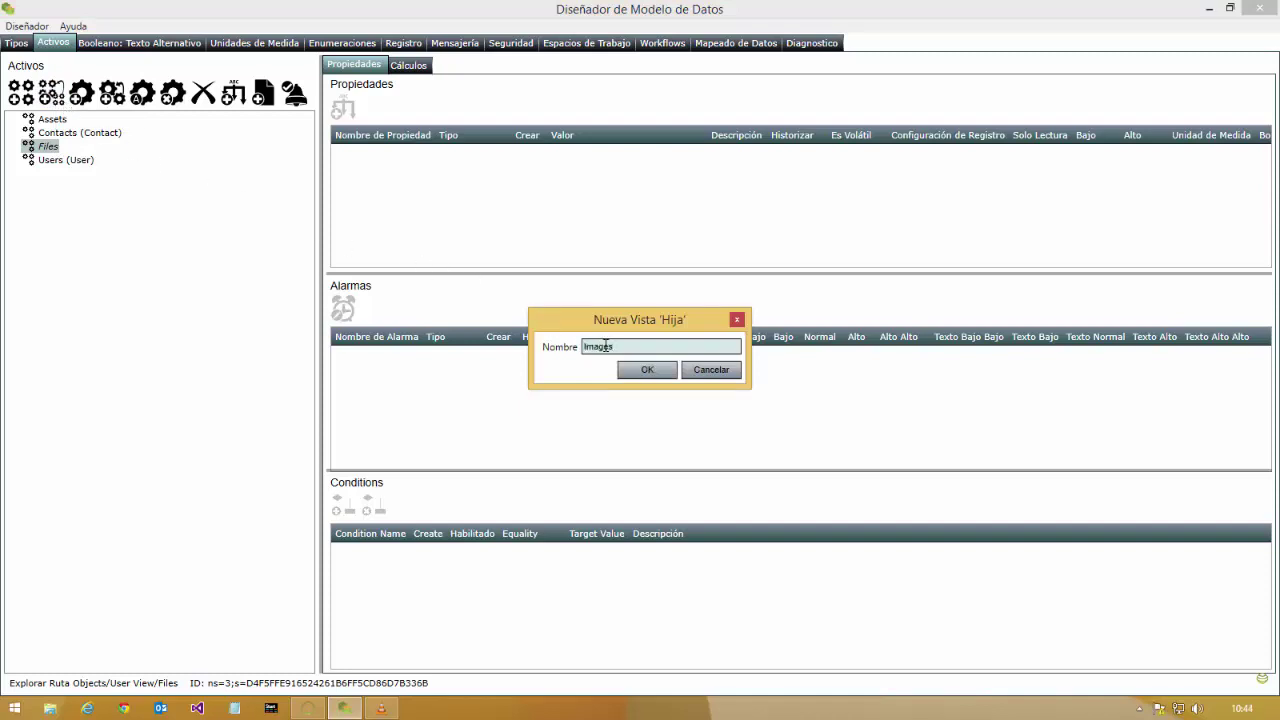
left_click(643, 372)
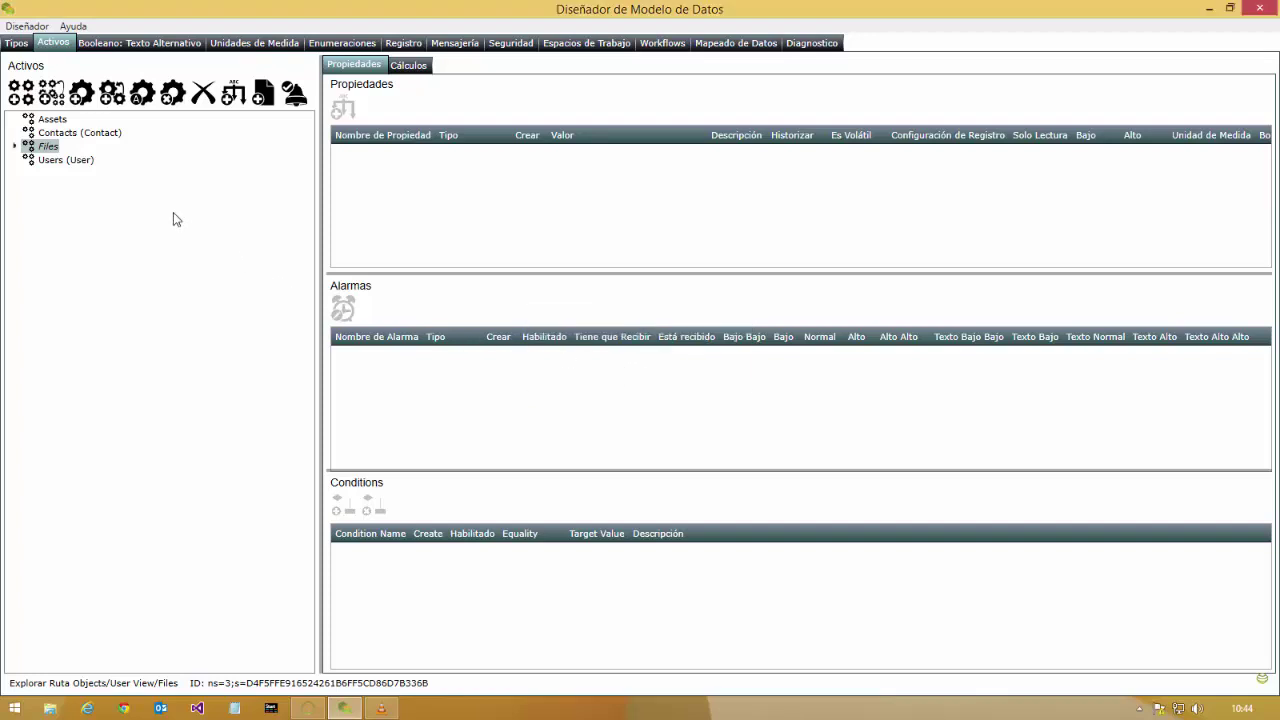
Add the file img7.jpg from the Flores wallpaper folder to the Images view under Files
left_click(16, 147)
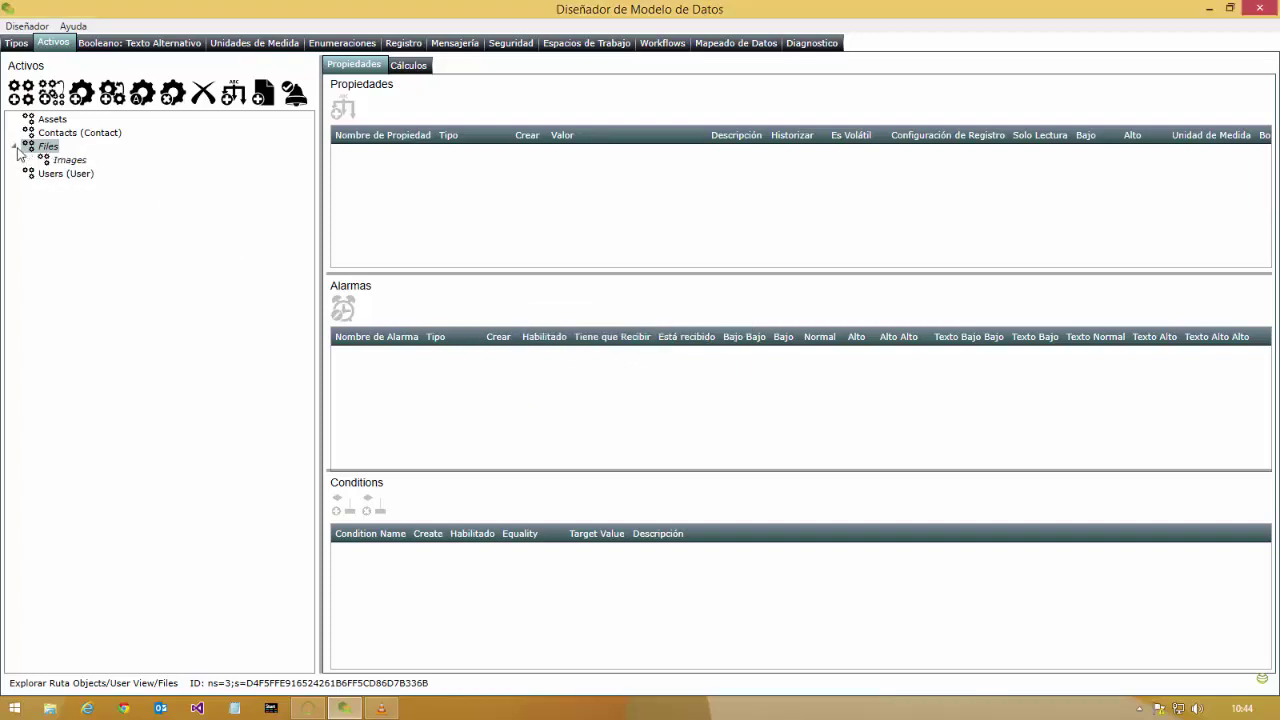
left_click(66, 161)
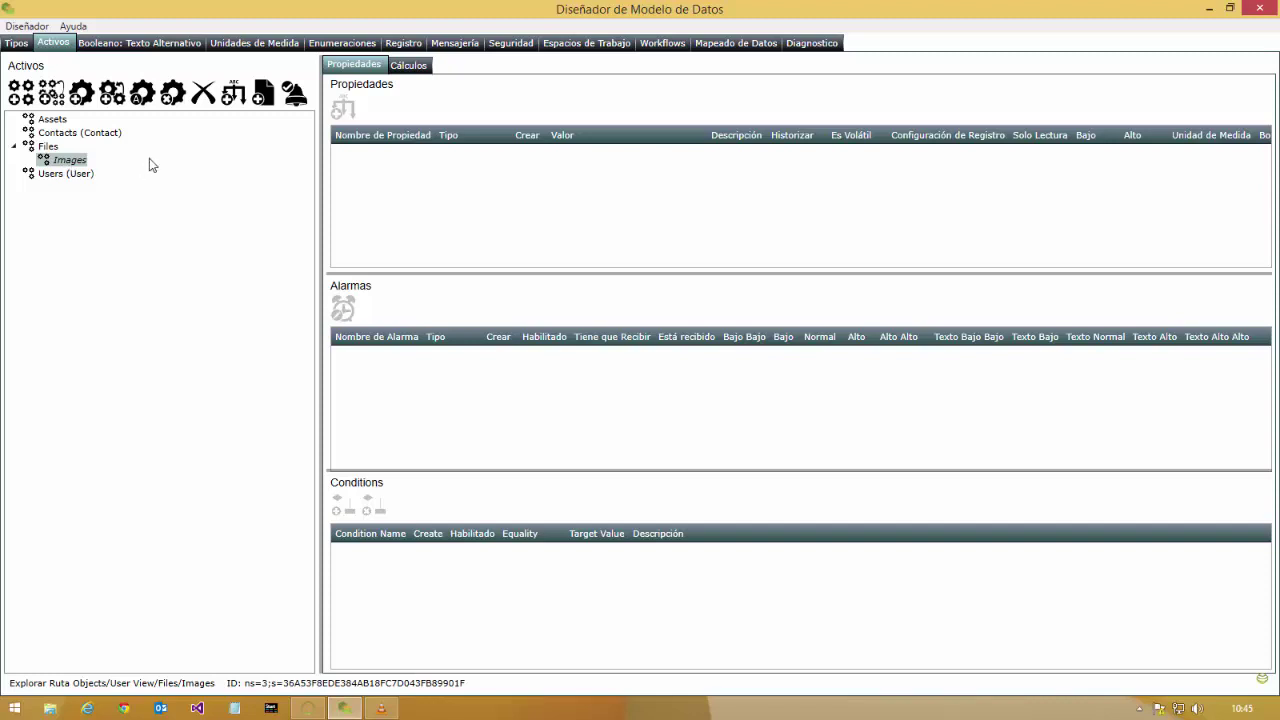
left_click(264, 96)
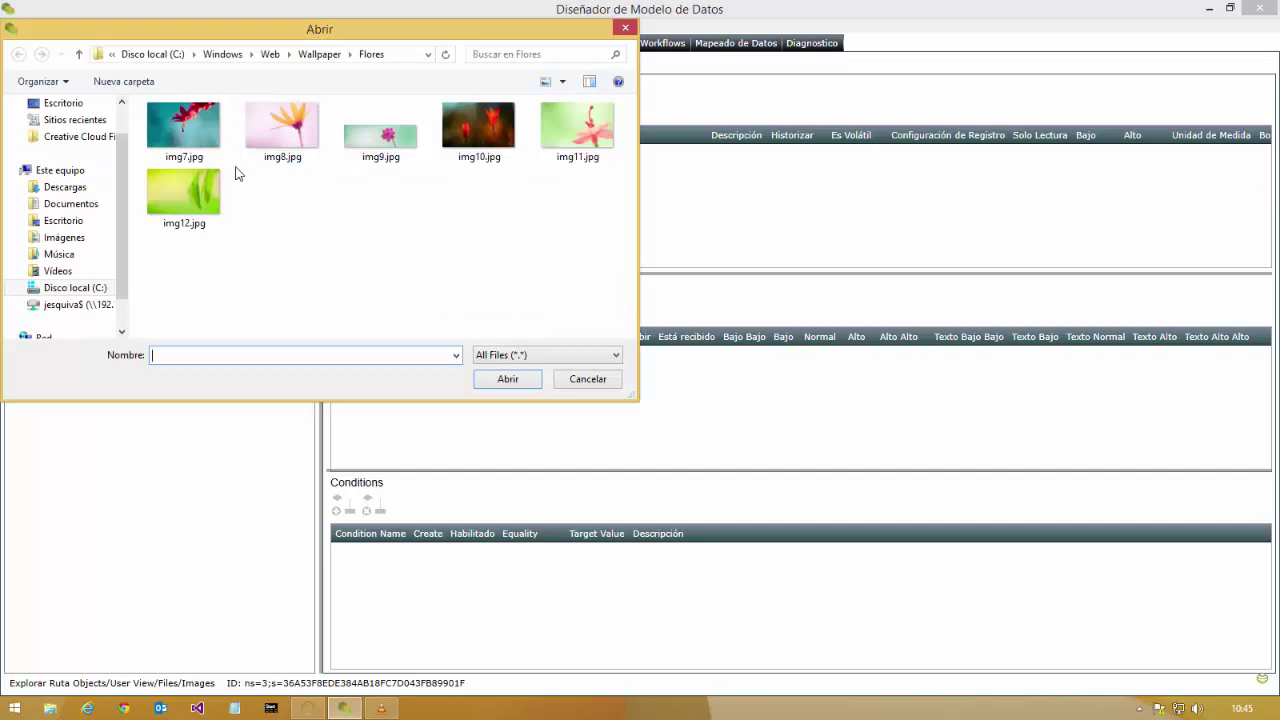
left_click(199, 142)
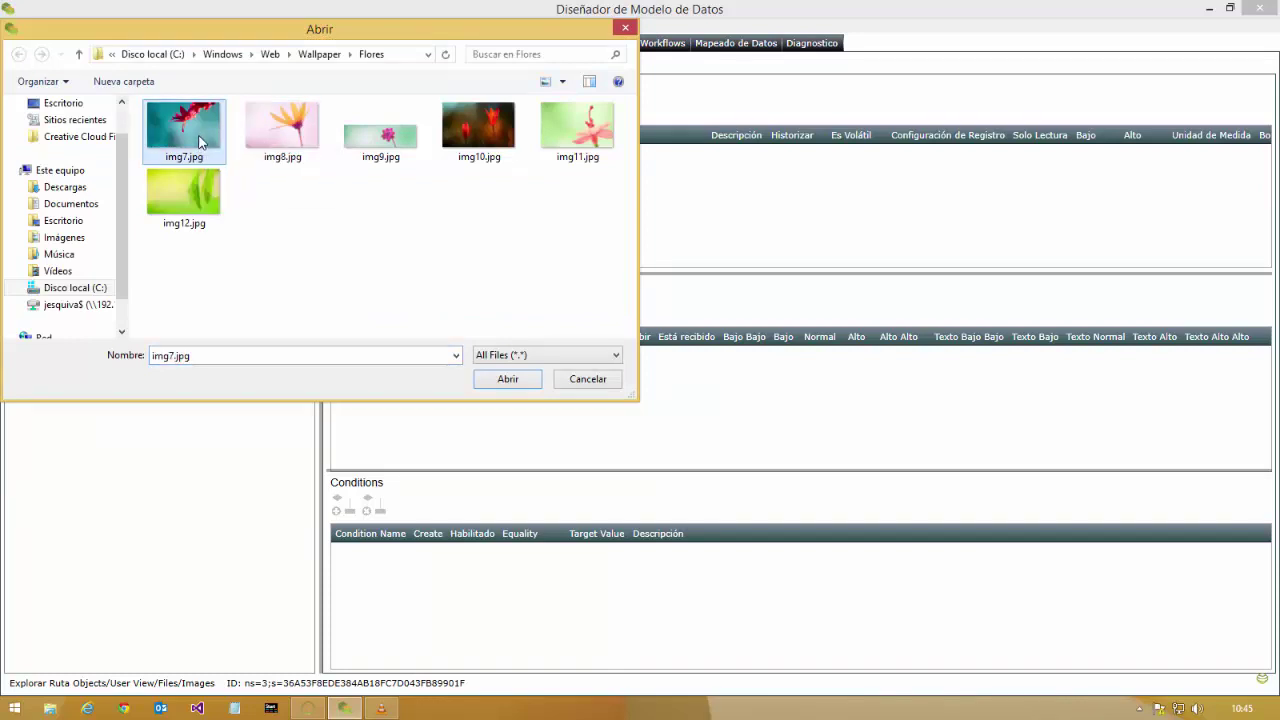
left_click(511, 387)
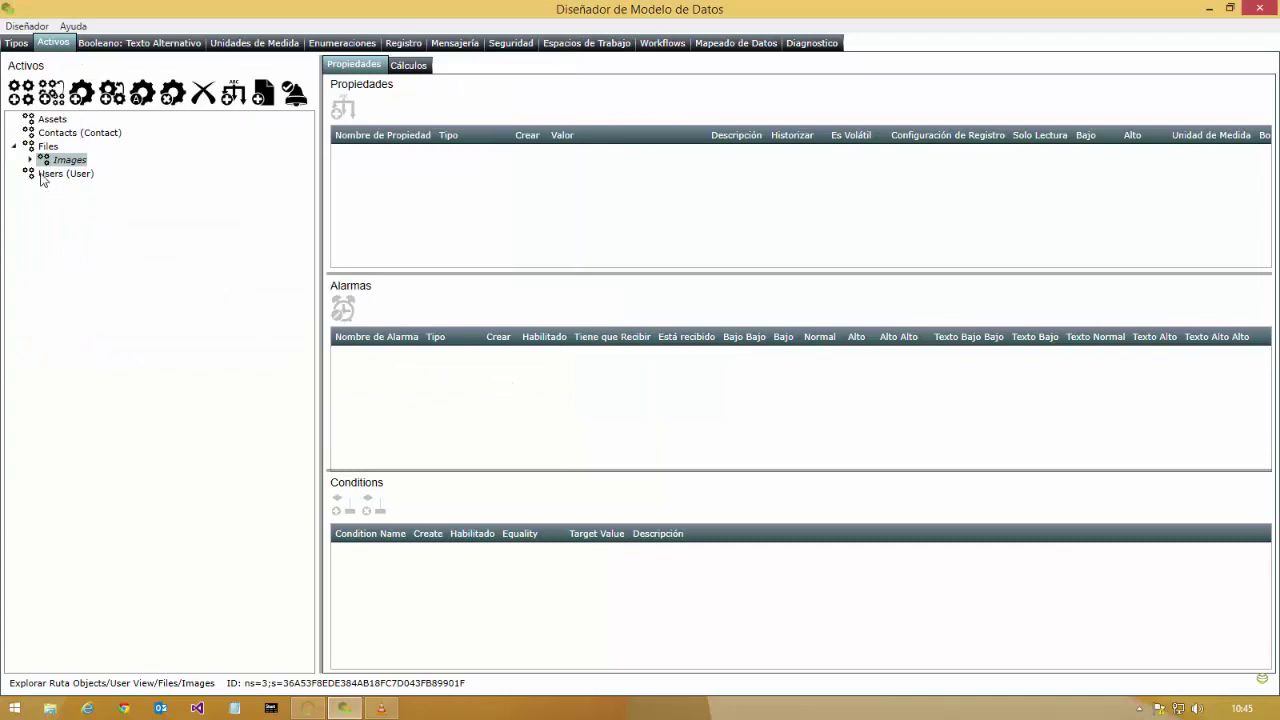
Show the properties of the img7 file under Images and enlarge the property list to fit every row
left_click(30, 161)
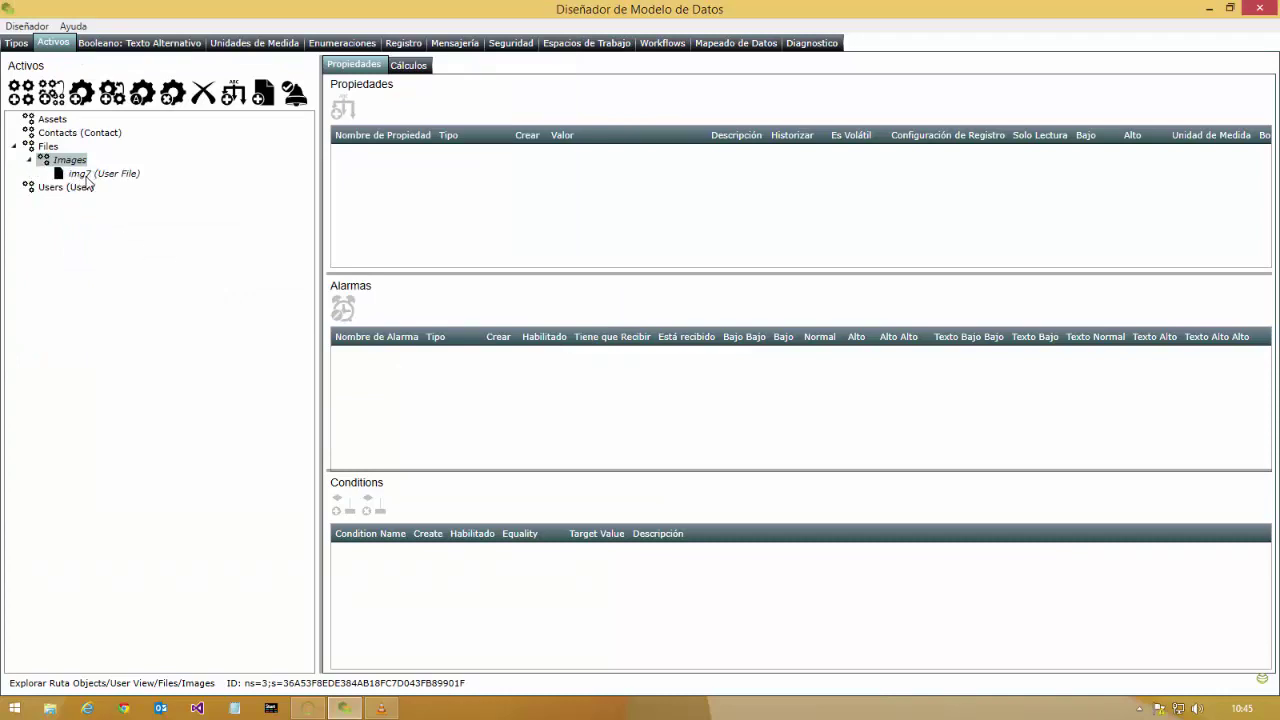
left_click(88, 176)
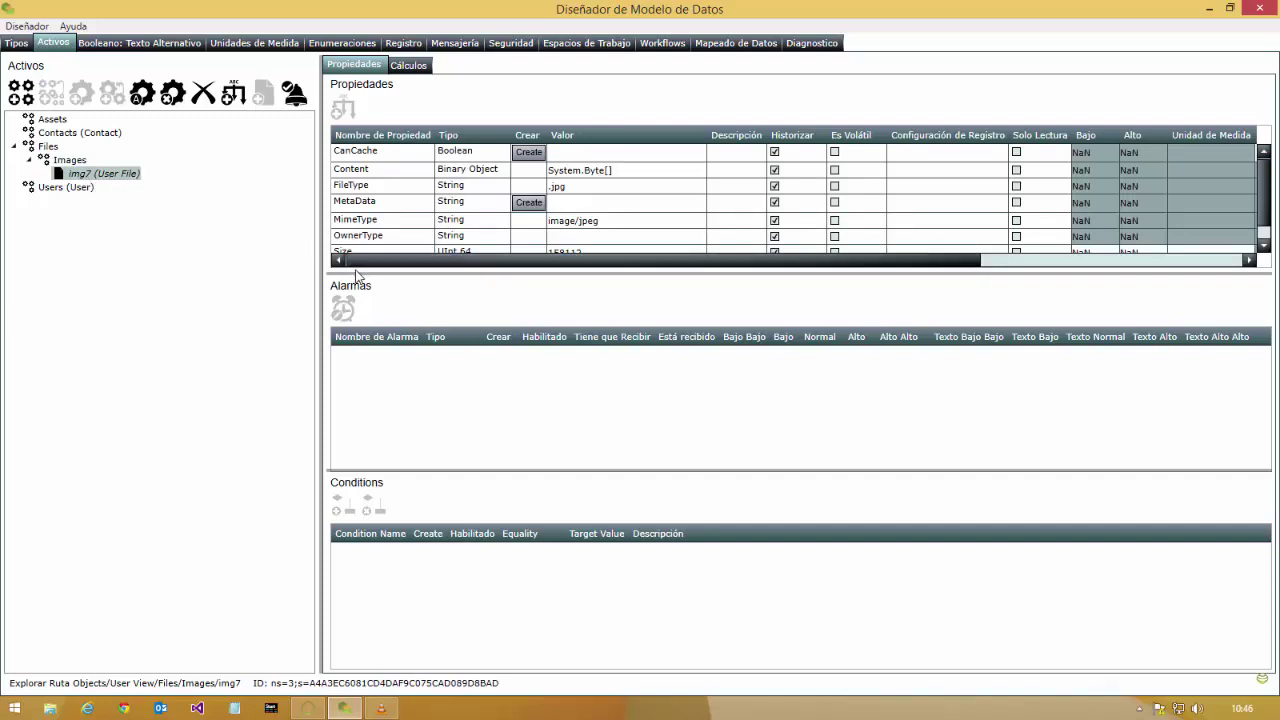
left_click_drag(360, 276, 360, 307)
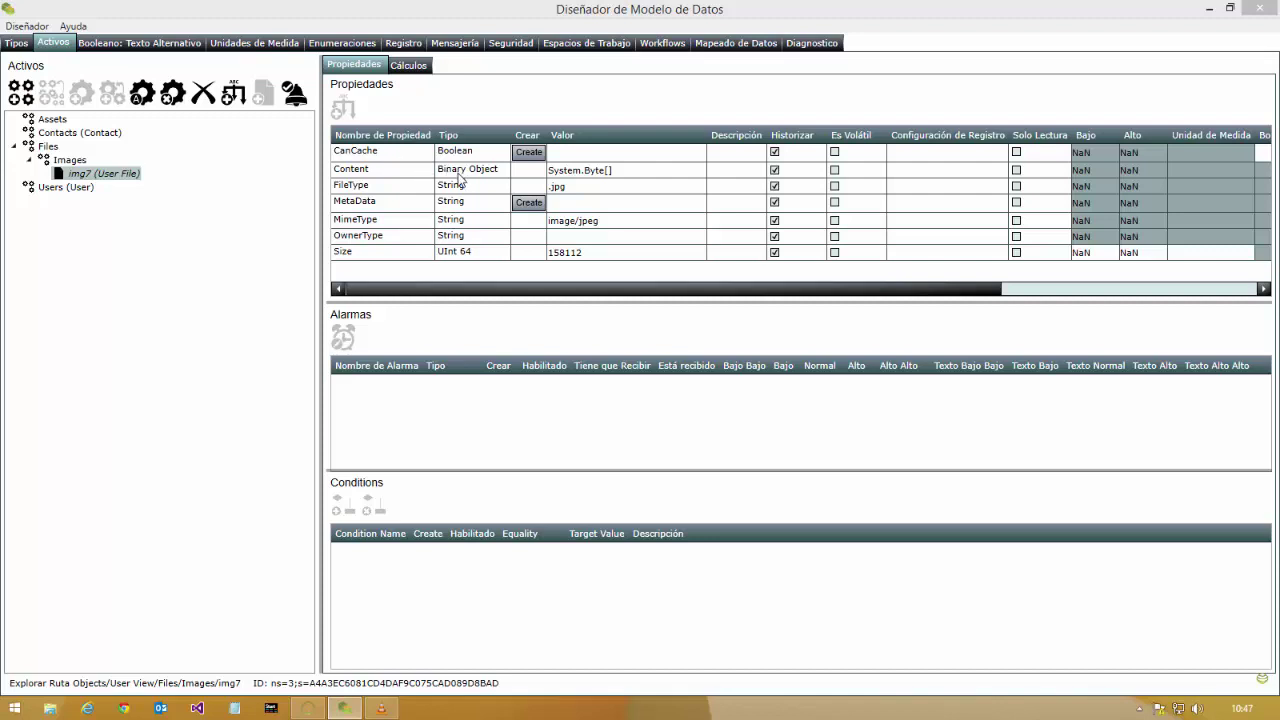
Open the file chooser for img7's Content property and close it without picking a replacement
left_click(460, 177)
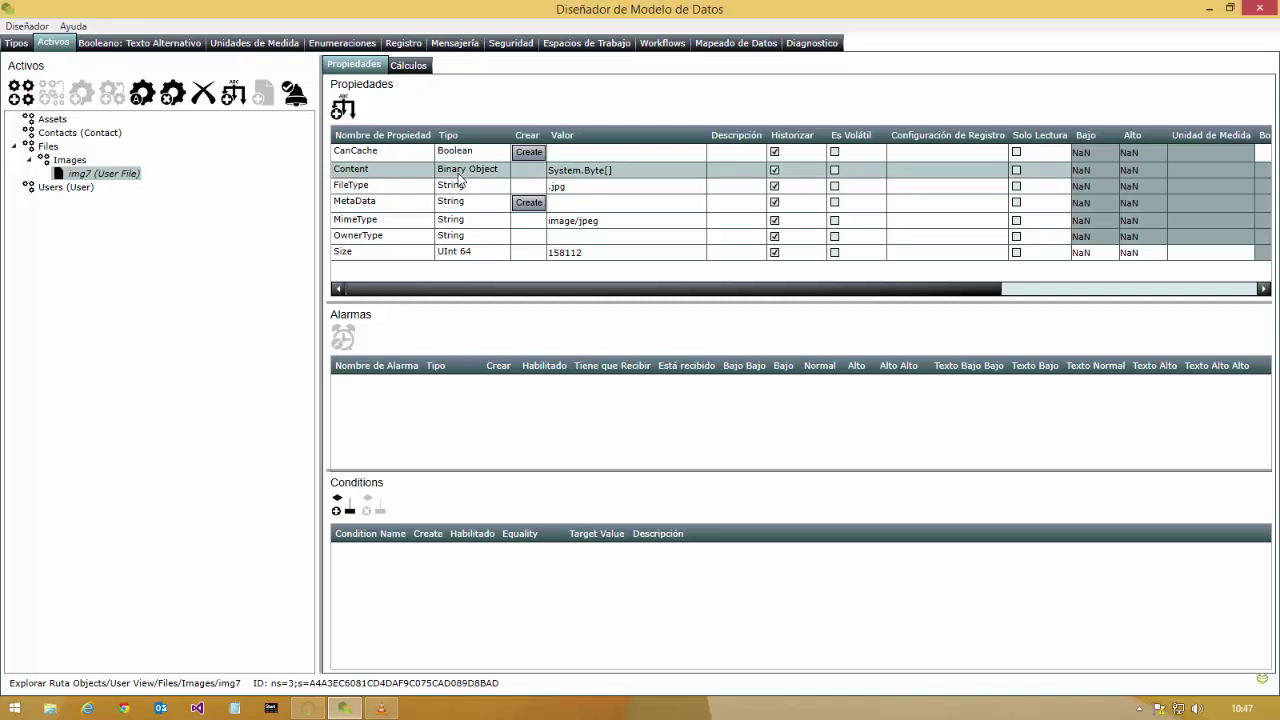
left_click(624, 177)
left_click(567, 172)
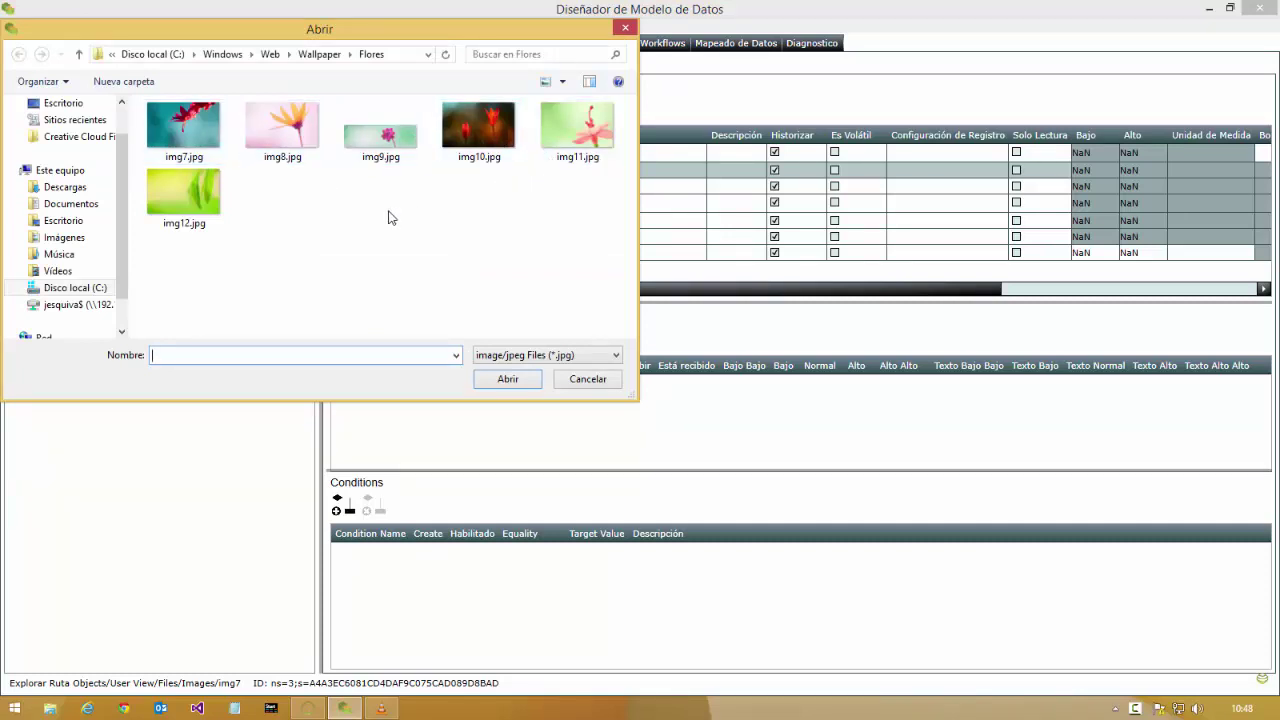
left_click(587, 379)
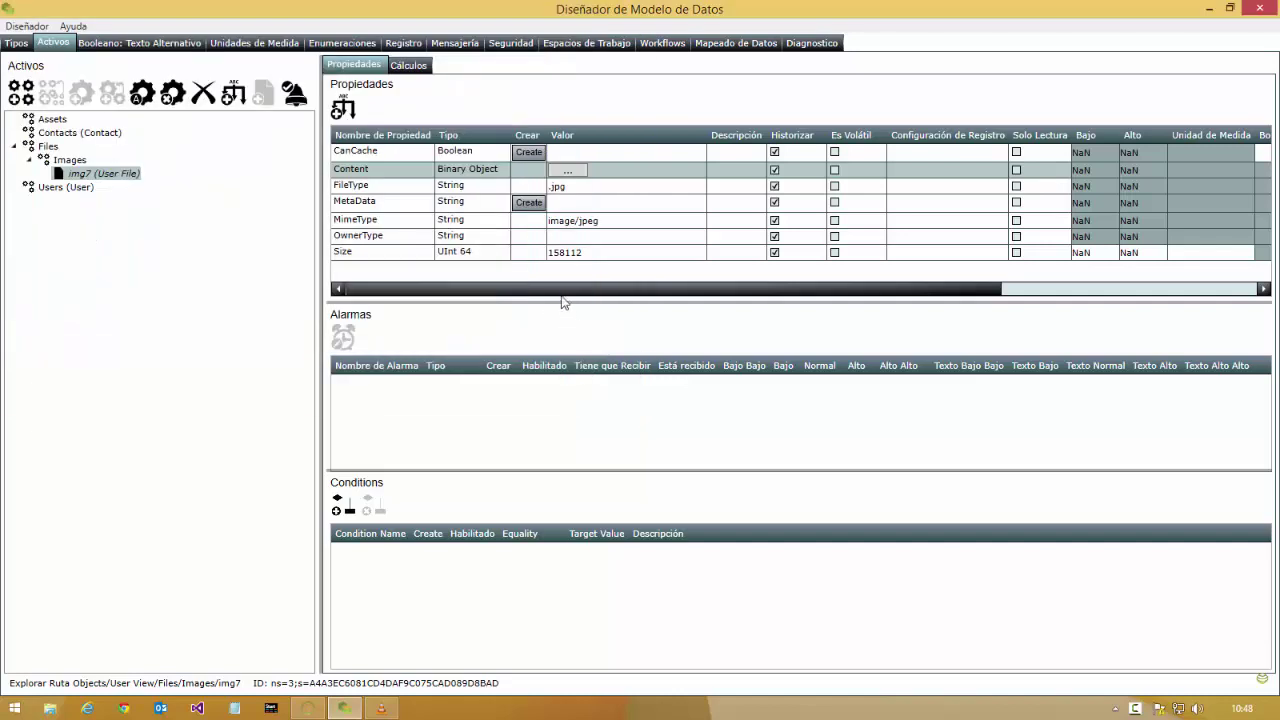
Review the FileType, MetaData, MimeType, OwnerType and Size properties of img7 one by one
left_click(415, 191)
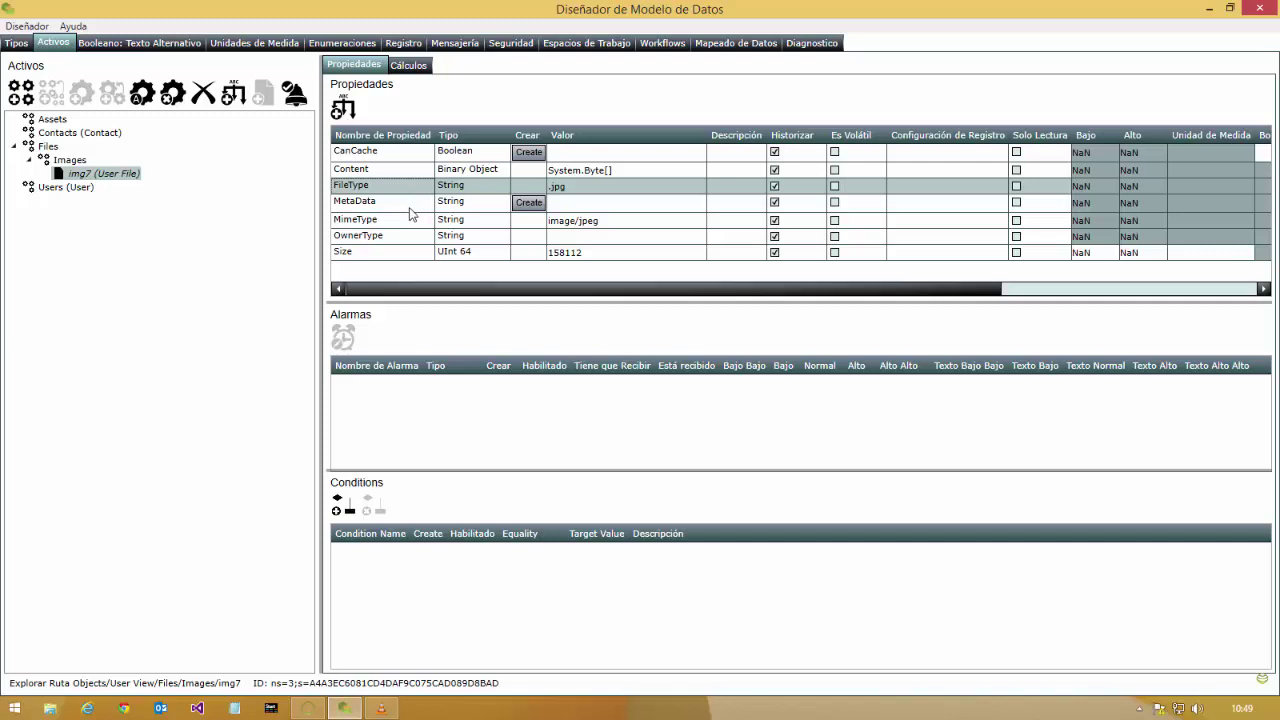
left_click(380, 209)
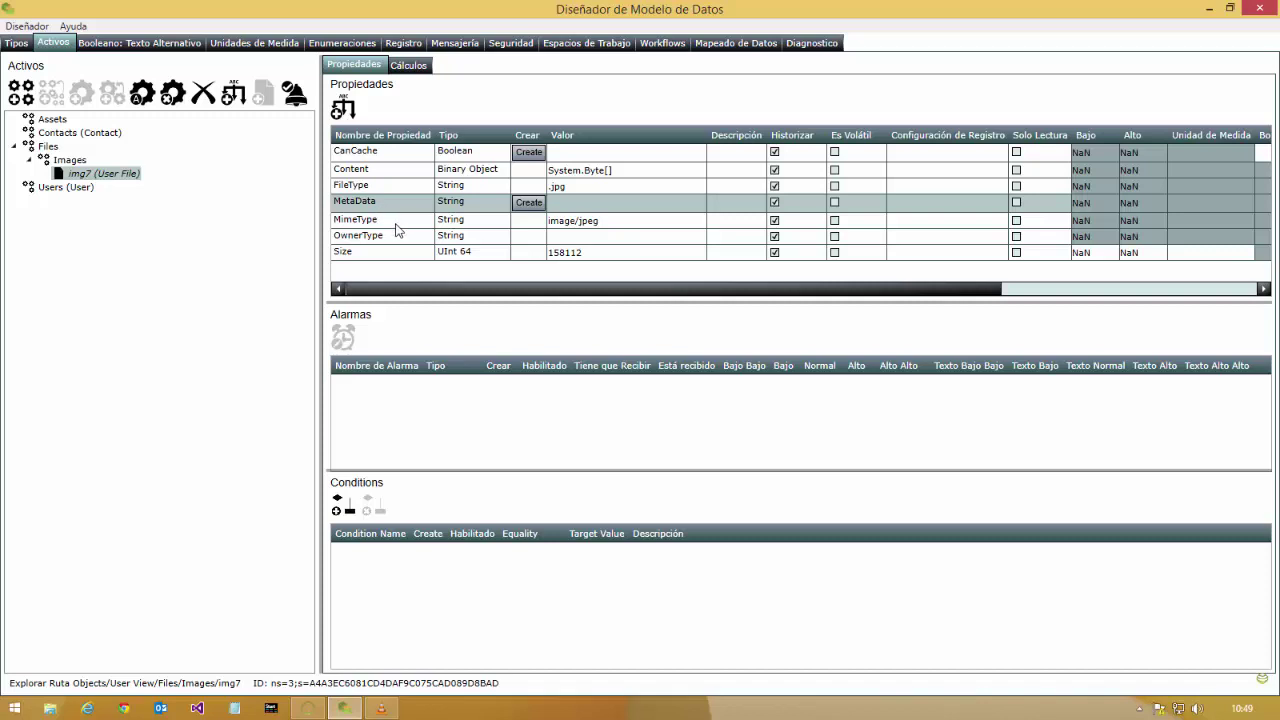
left_click(395, 222)
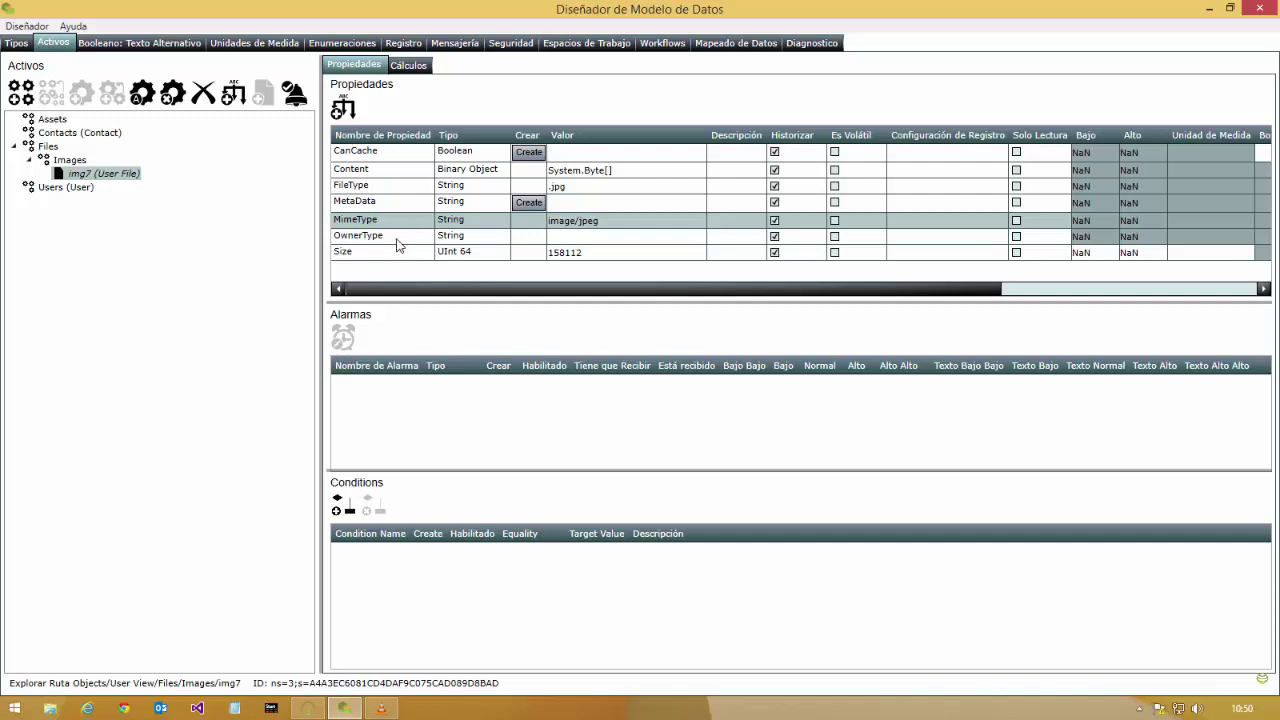
left_click(397, 245)
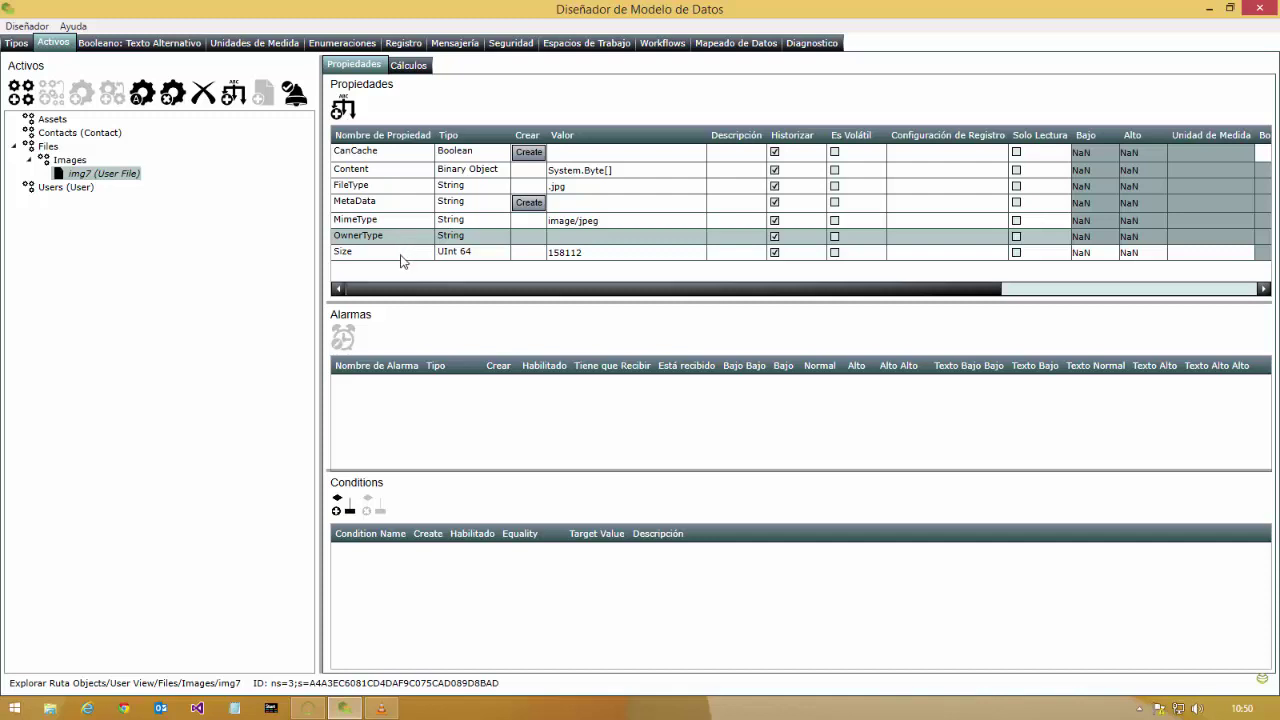
left_click(397, 256)
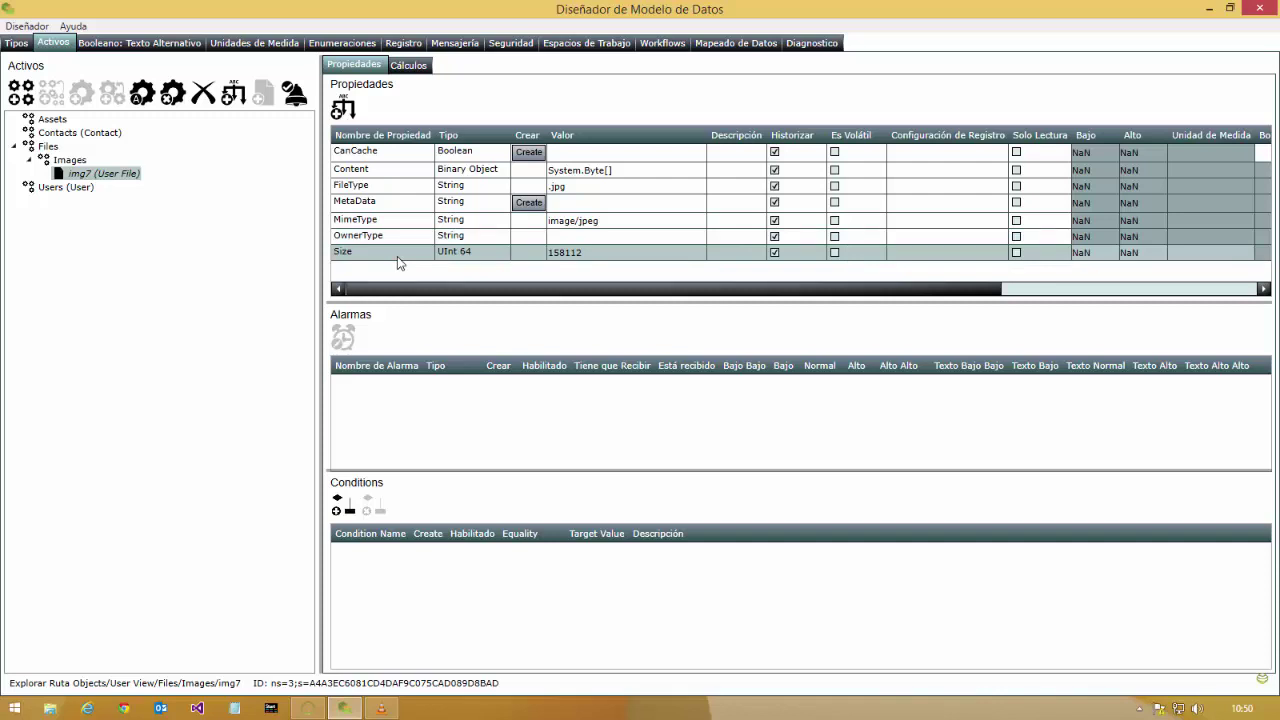
left_click(397, 256)
Switch to Mimic Designer and draw a Bindable Image covering most of the Imagen Mimic canvas
left_click(311, 709)
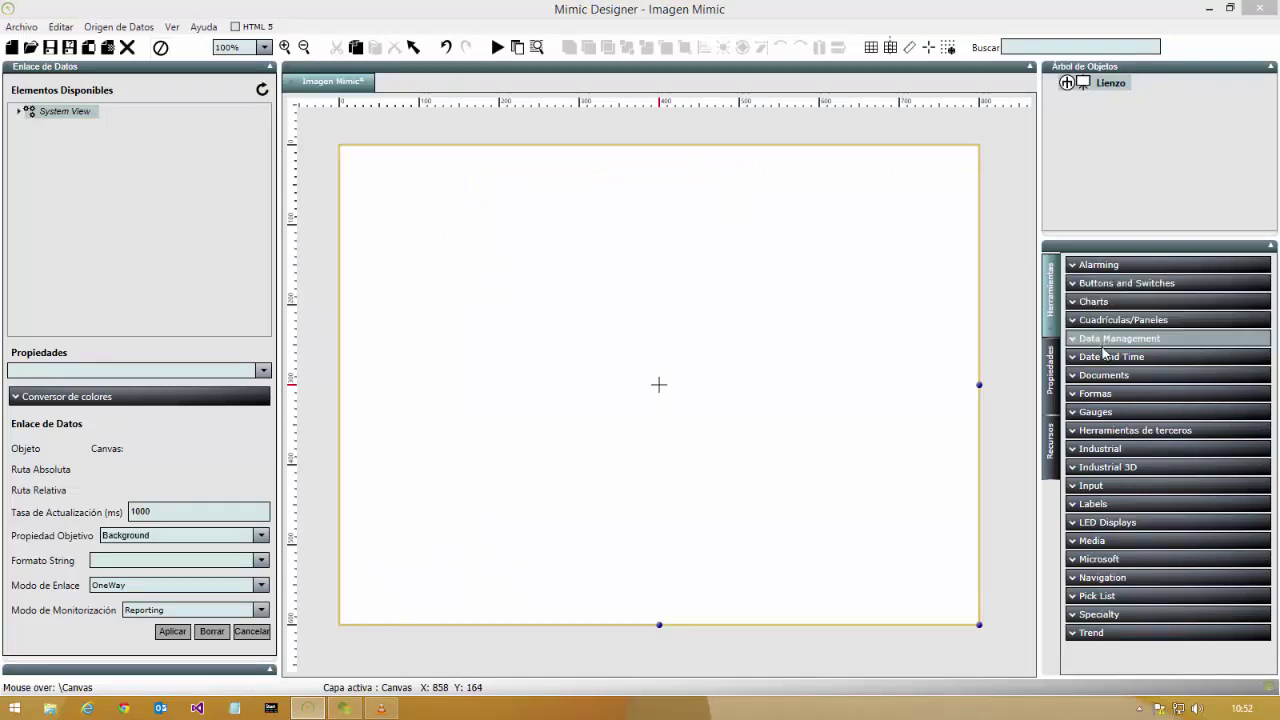
left_click(1106, 541)
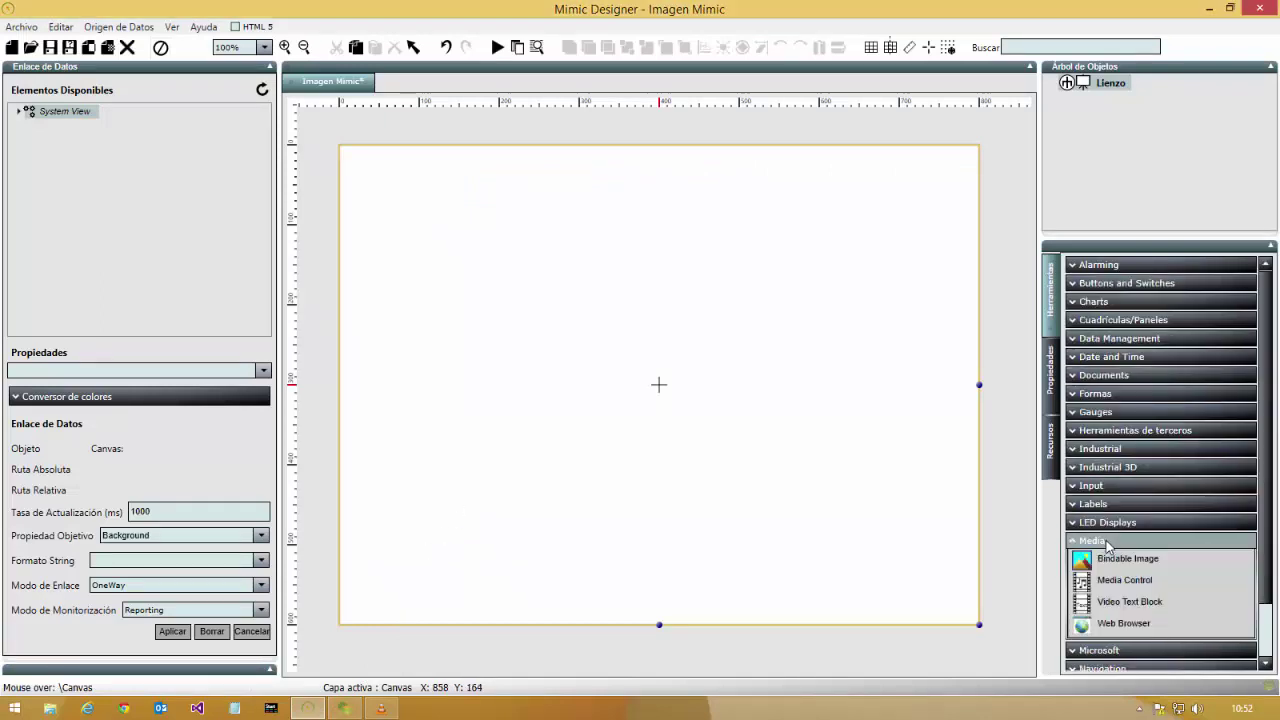
left_click(1109, 565)
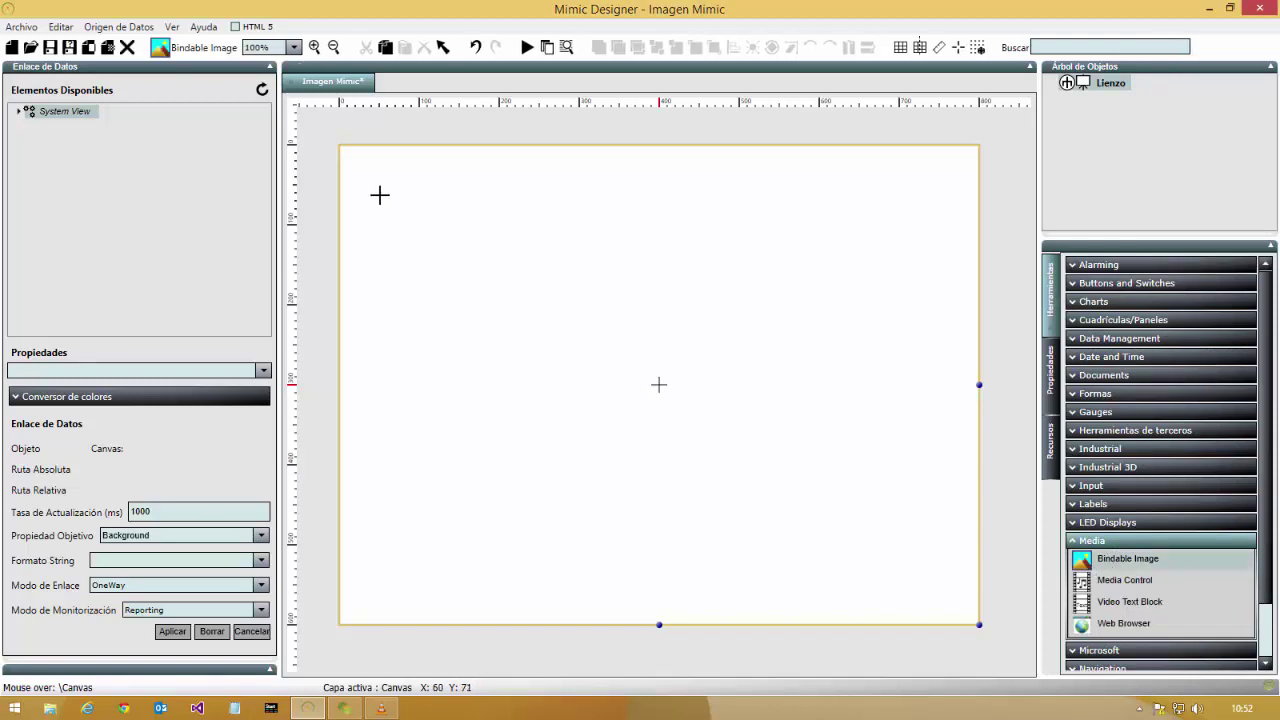
left_click_drag(366, 173, 938, 601)
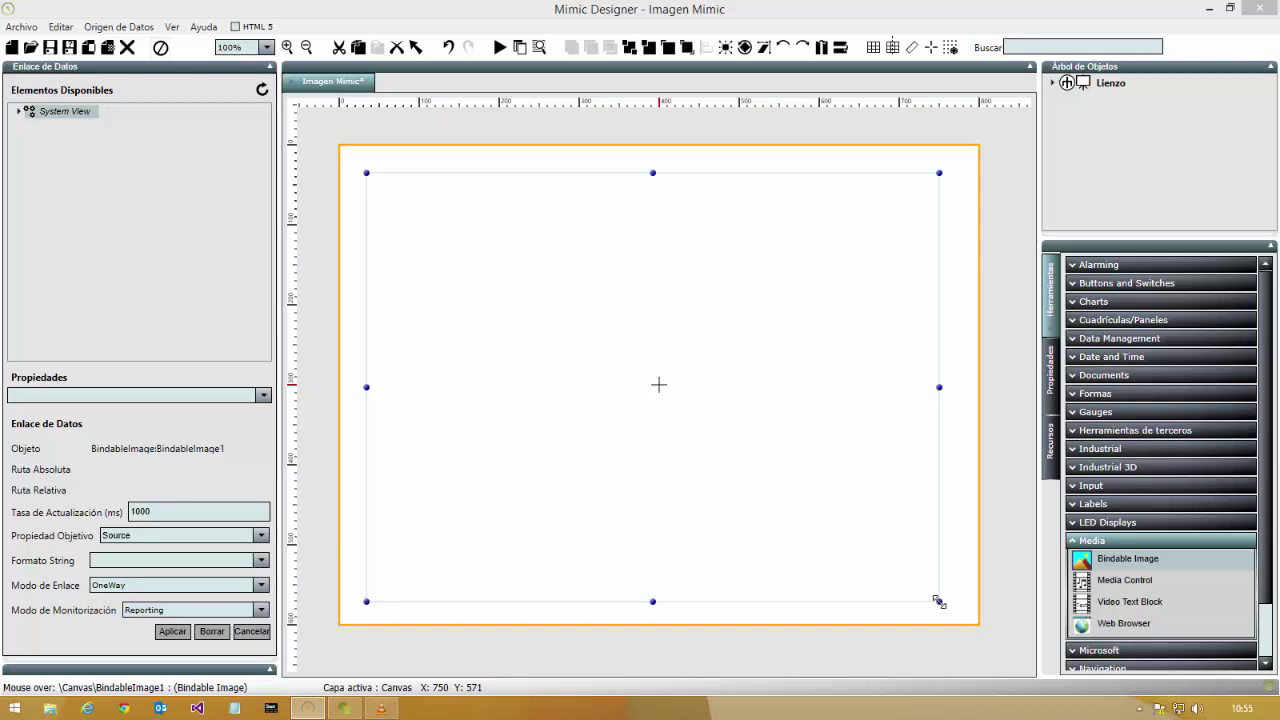
Refresh the available data elements and expand System View, Files, Images and img7 to reach the file's properties
left_click(21, 113)
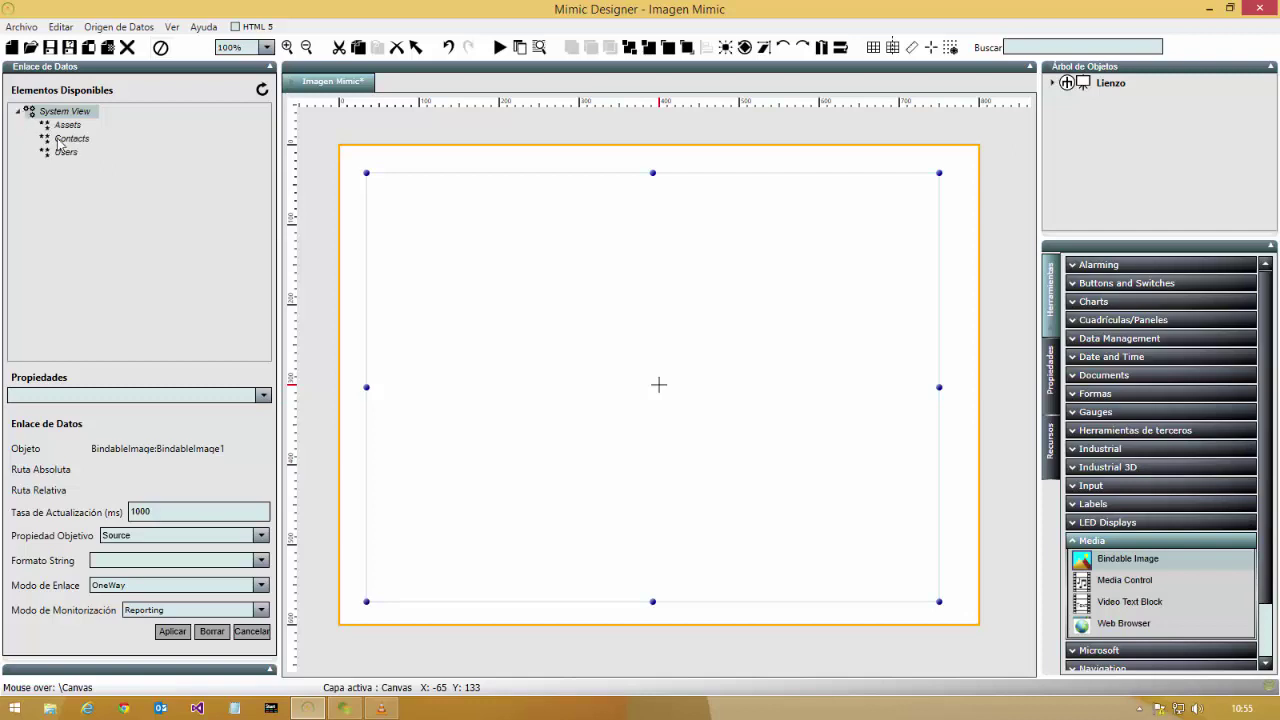
left_click(262, 90)
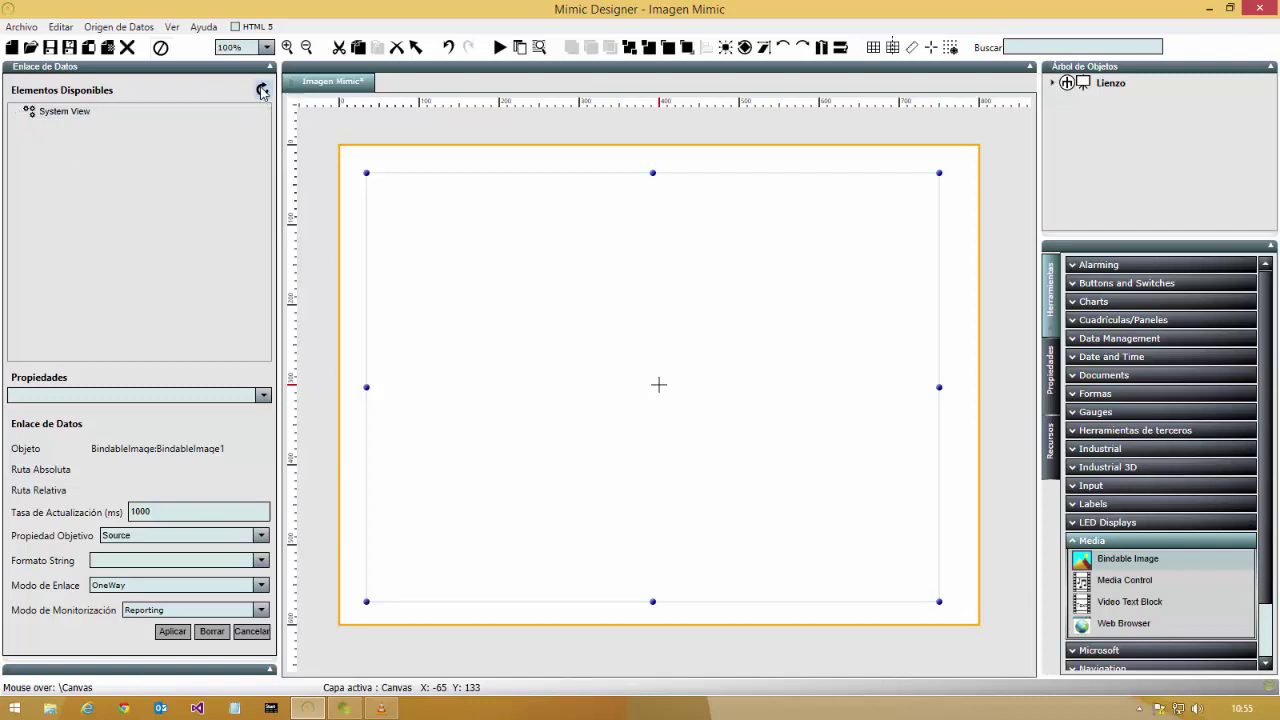
left_click(22, 116)
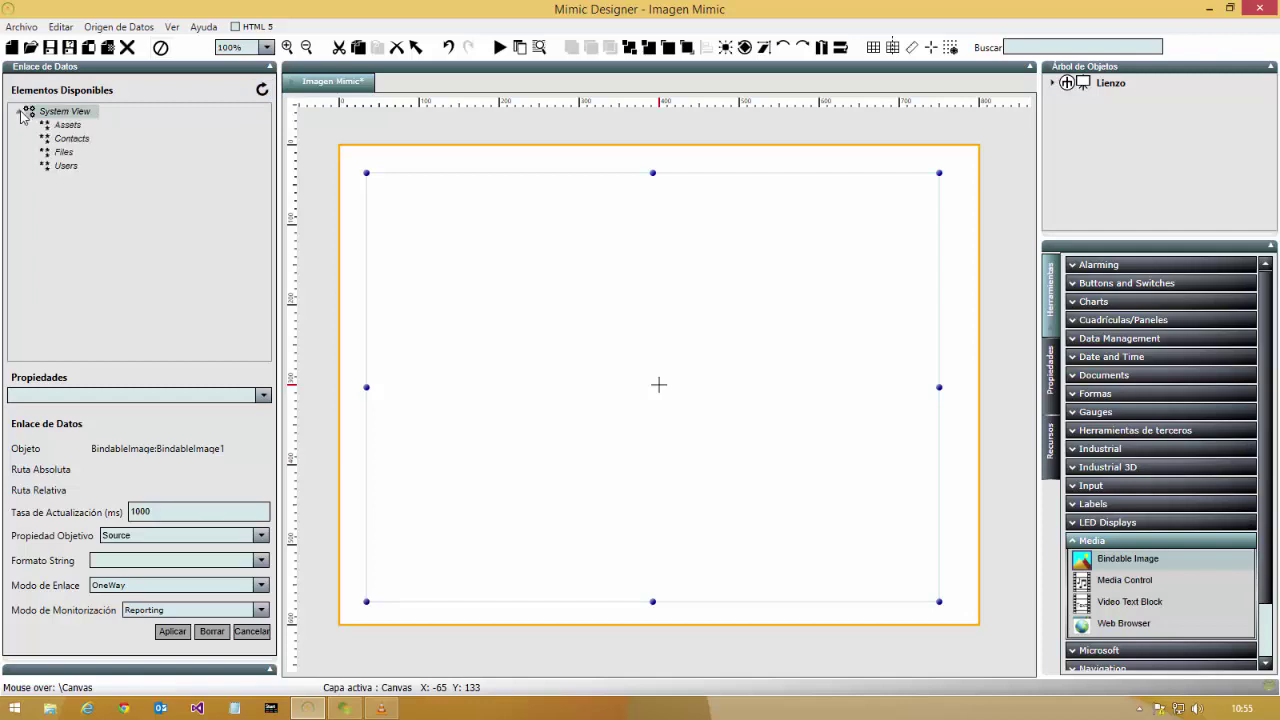
double_click(62, 153)
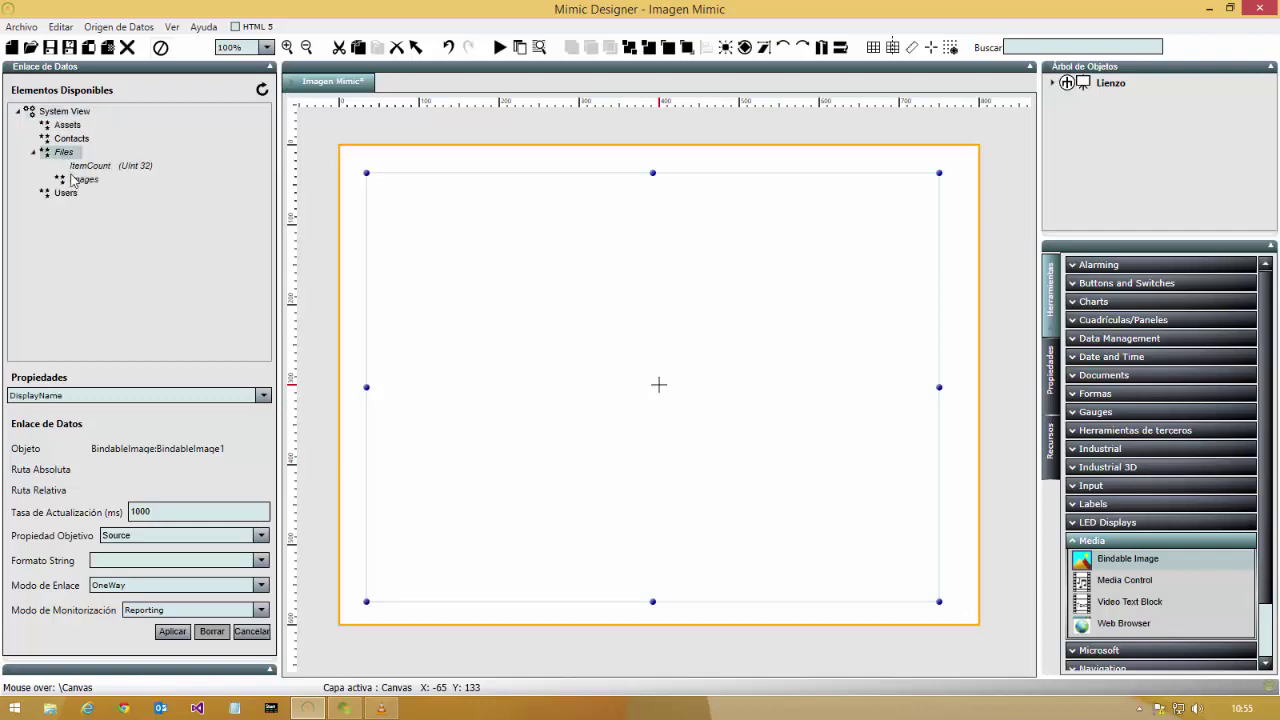
left_click(77, 182)
double_click(77, 182)
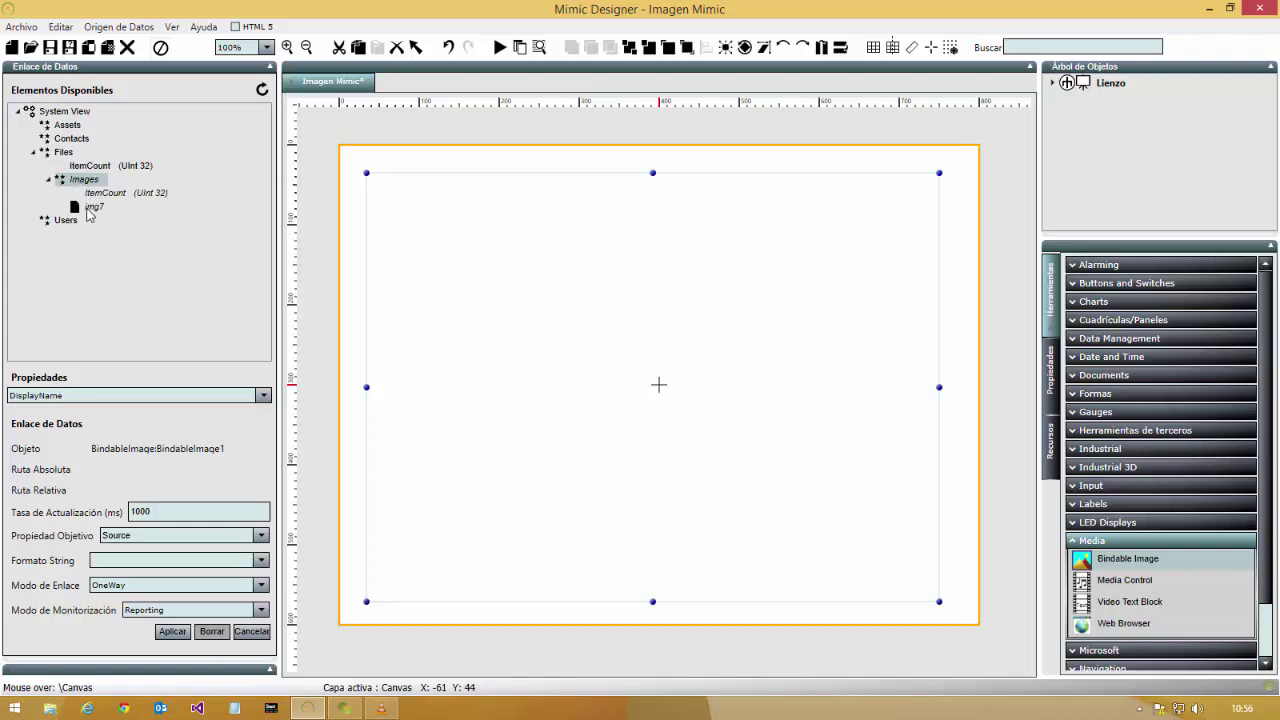
left_click(88, 210)
double_click(88, 212)
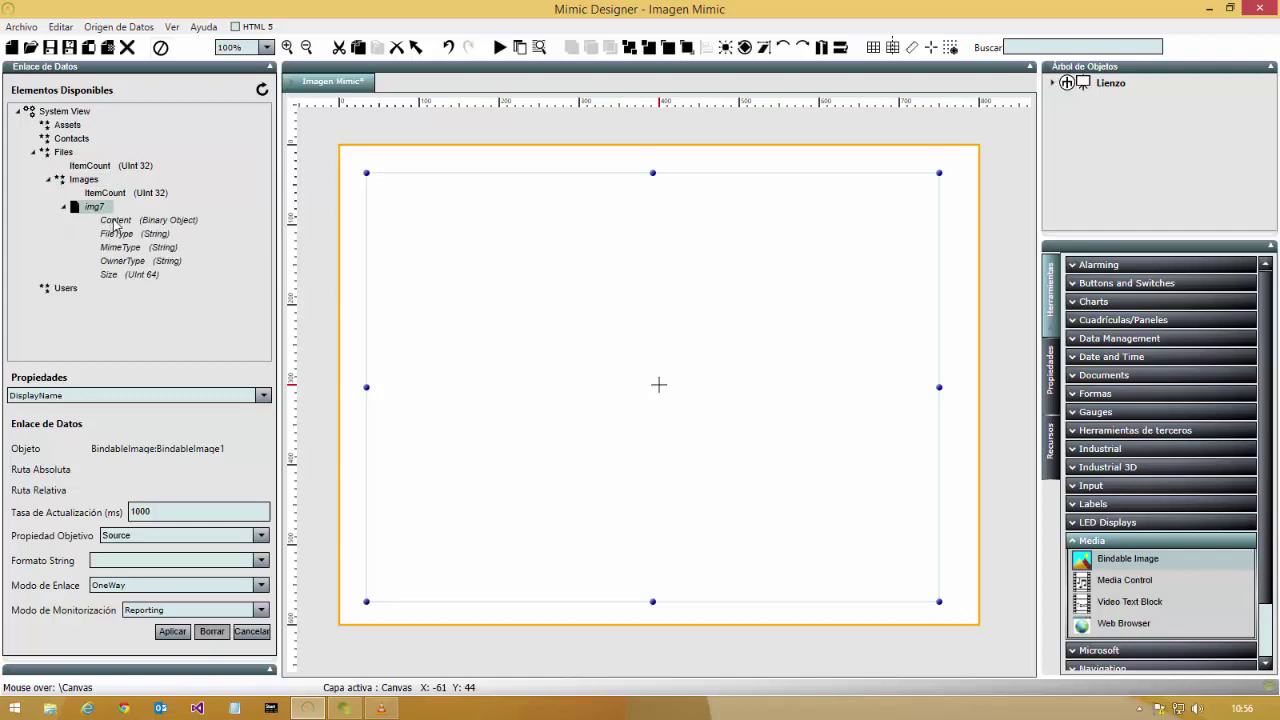
Bind the Value of img7's Content property to the Source of the Bindable Image and apply the binding
left_click(116, 222)
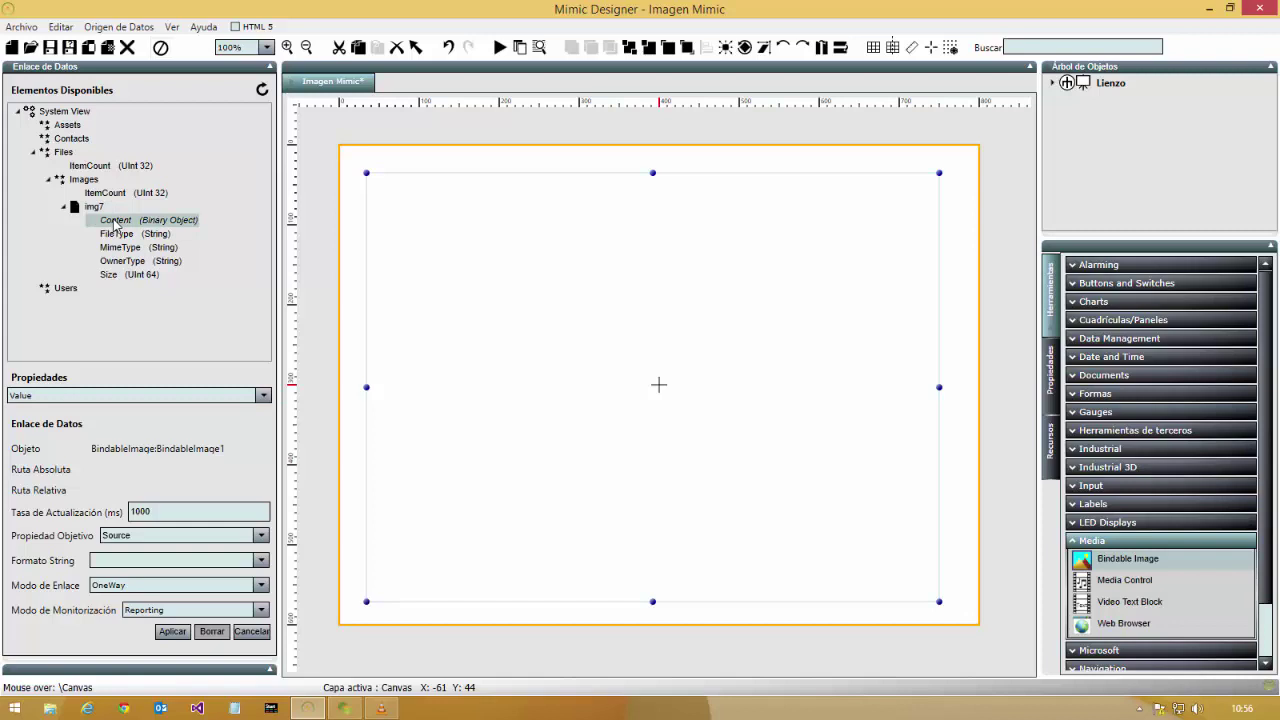
left_click(160, 395)
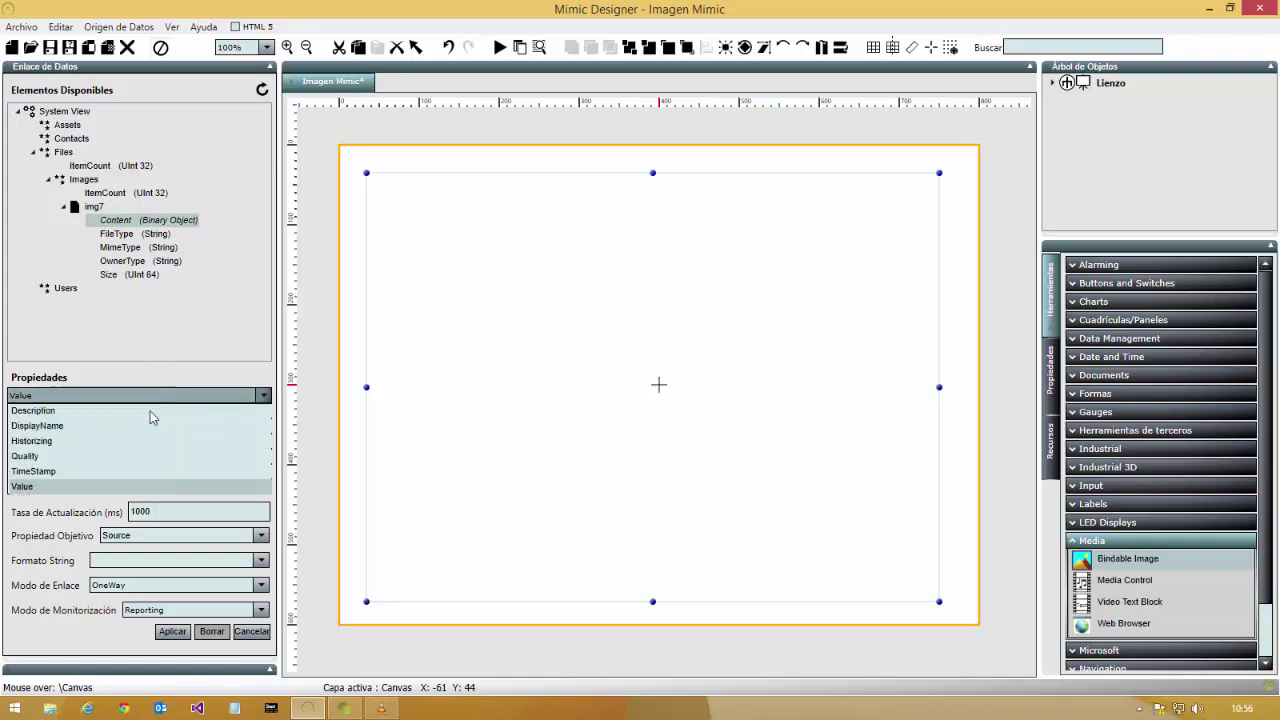
left_click(136, 486)
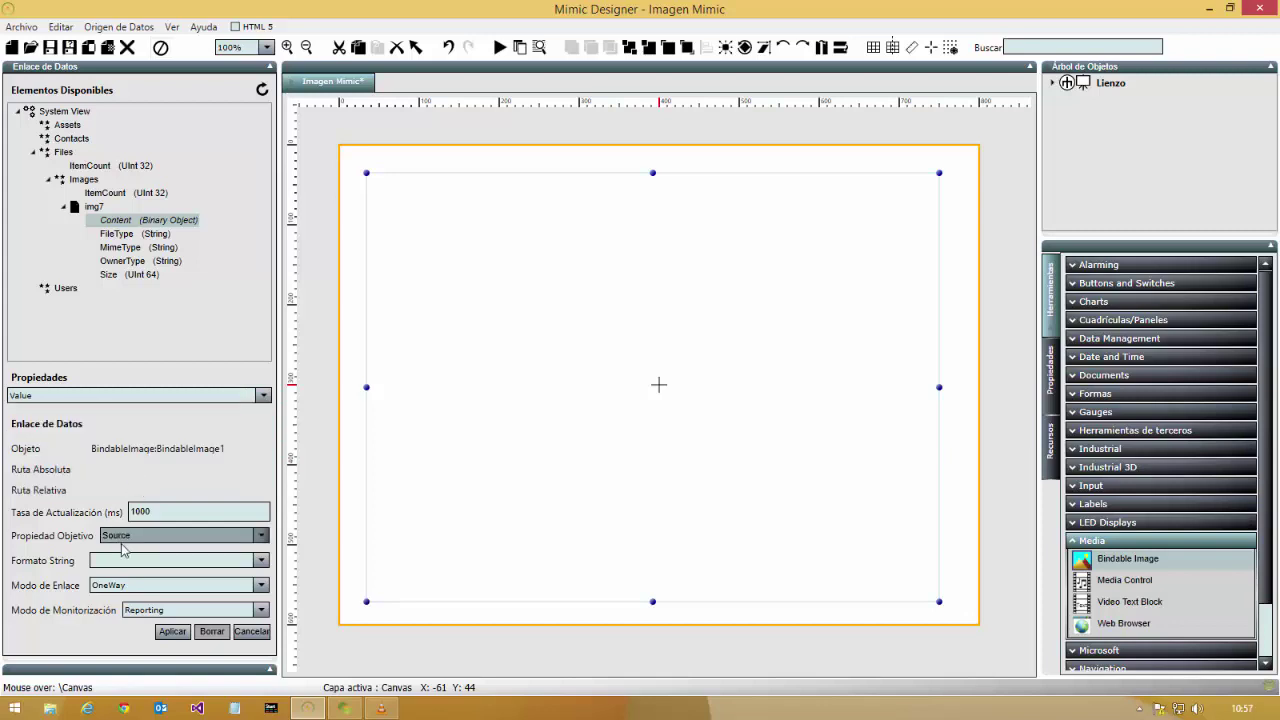
left_click(173, 636)
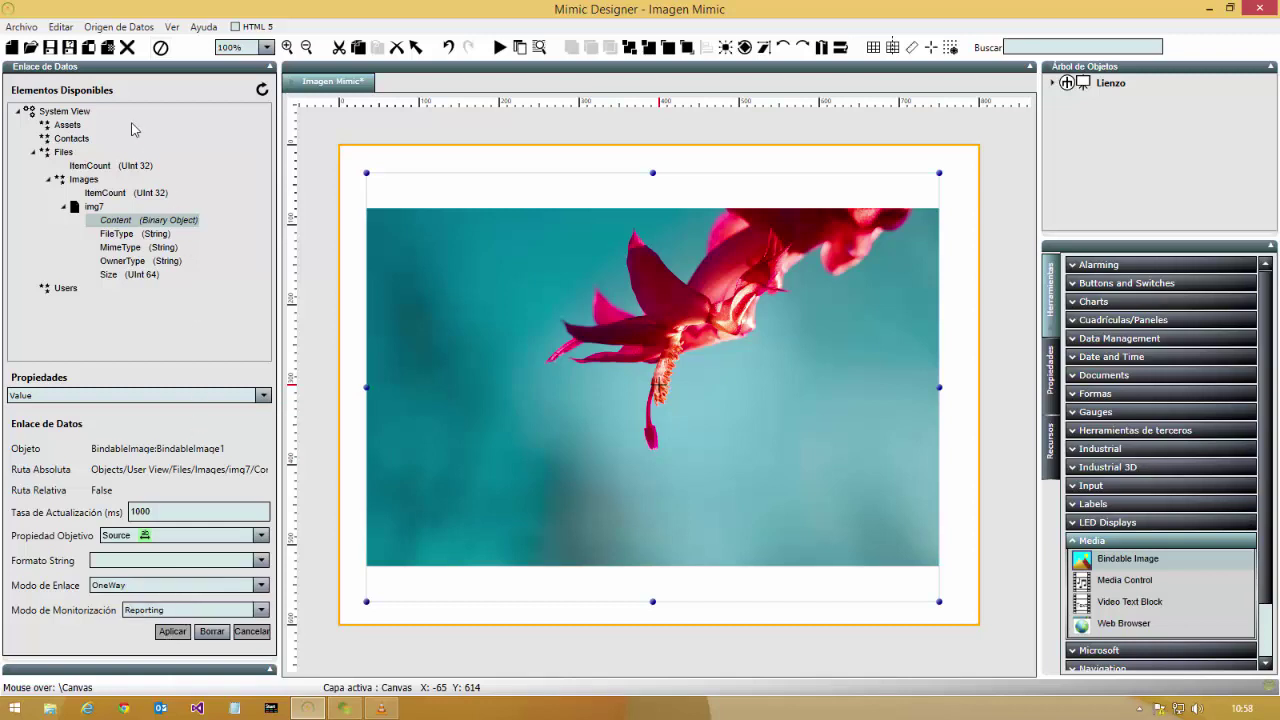
Save the mimic and run it, connecting to the Status Server
left_click(50, 47)
left_click(500, 49)
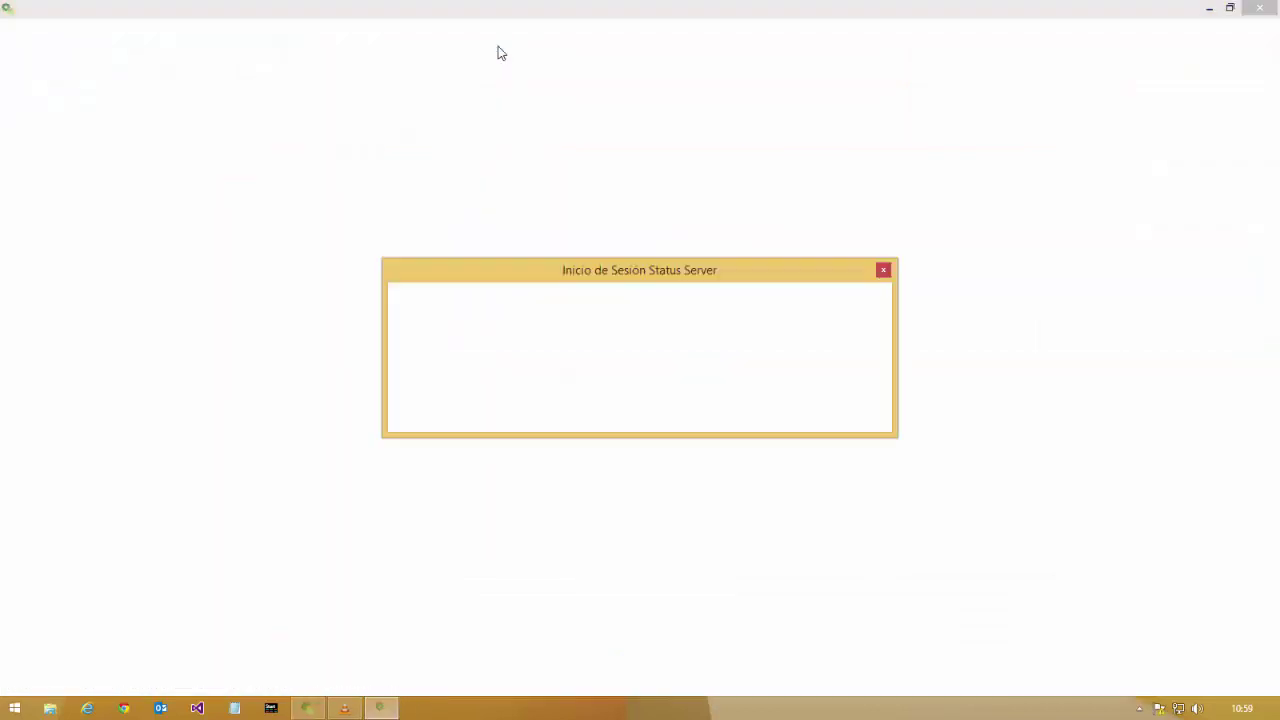
left_click(787, 412)
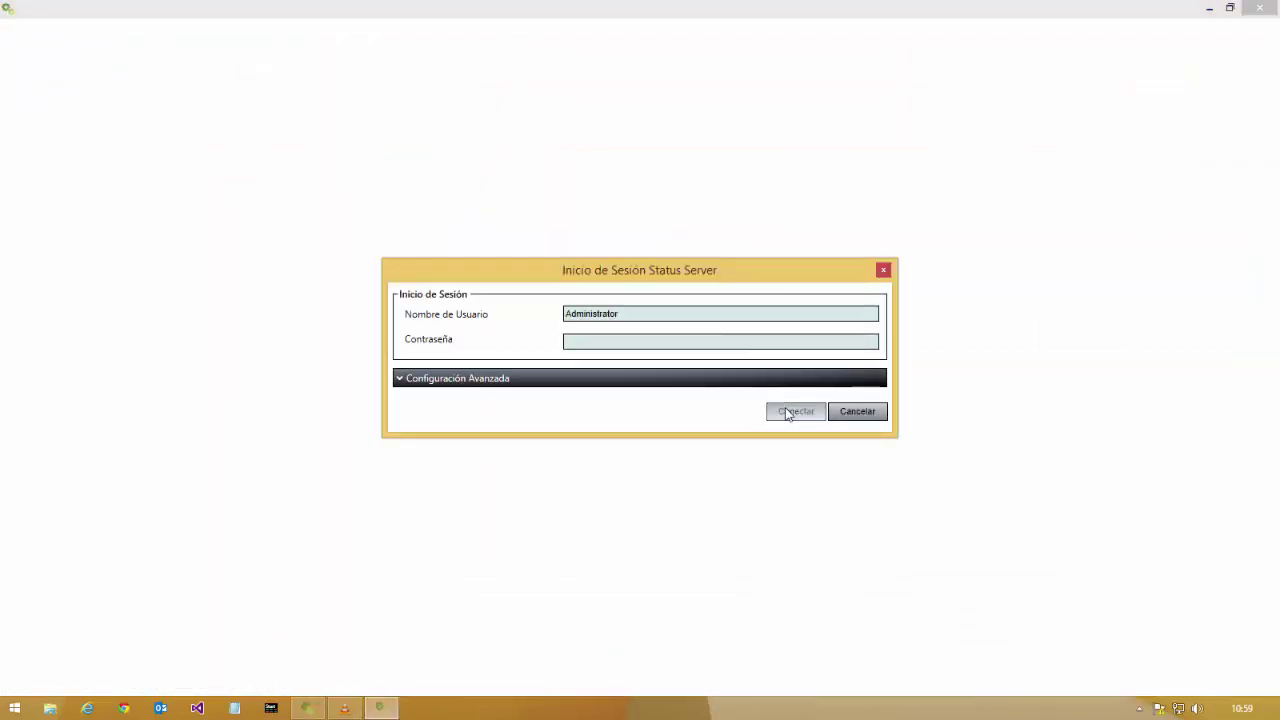